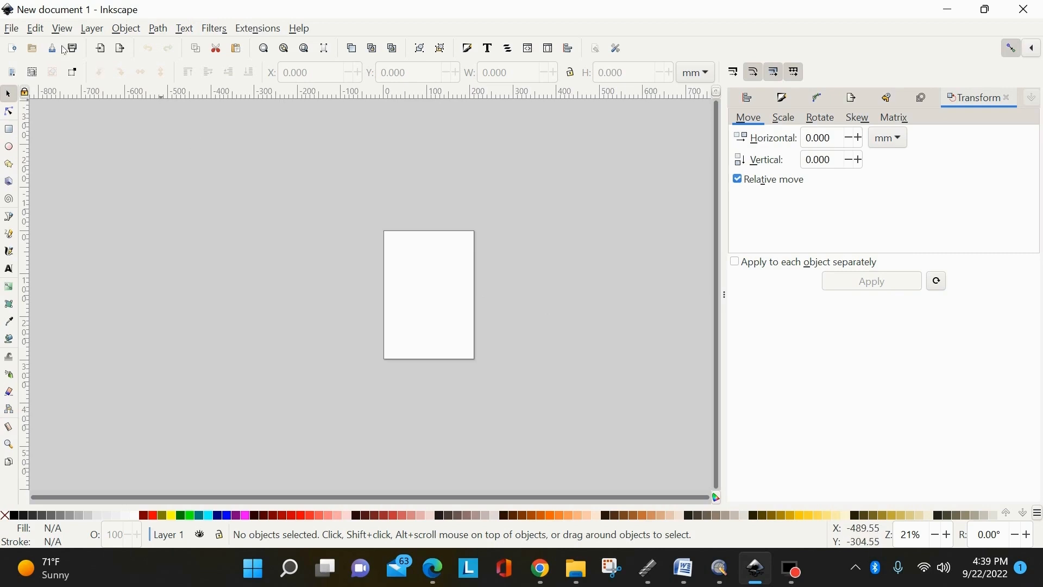
Open the Headless Horseman SVG file from the Sample folder.
left_click(12, 29)
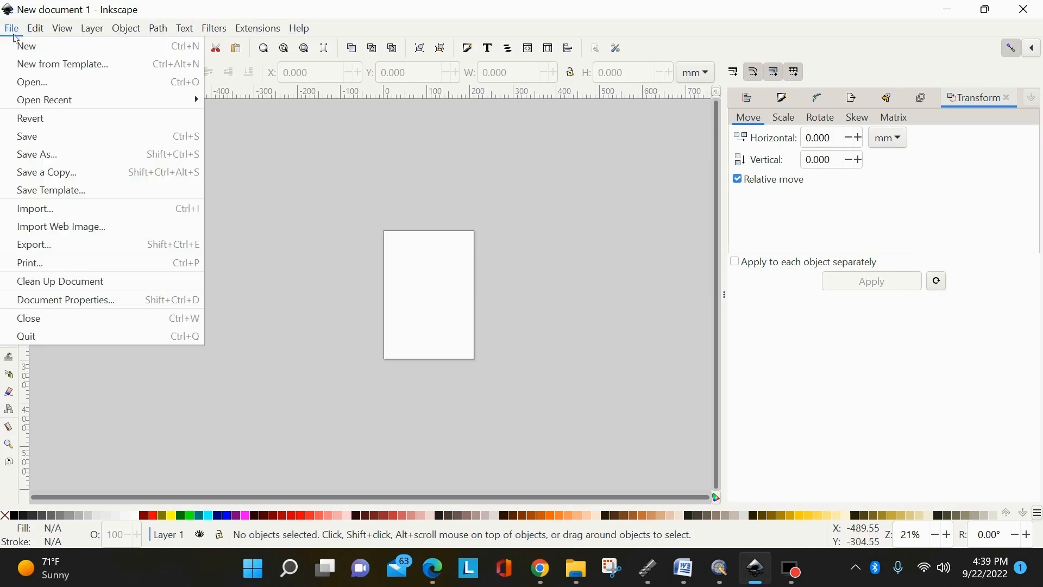
left_click(27, 83)
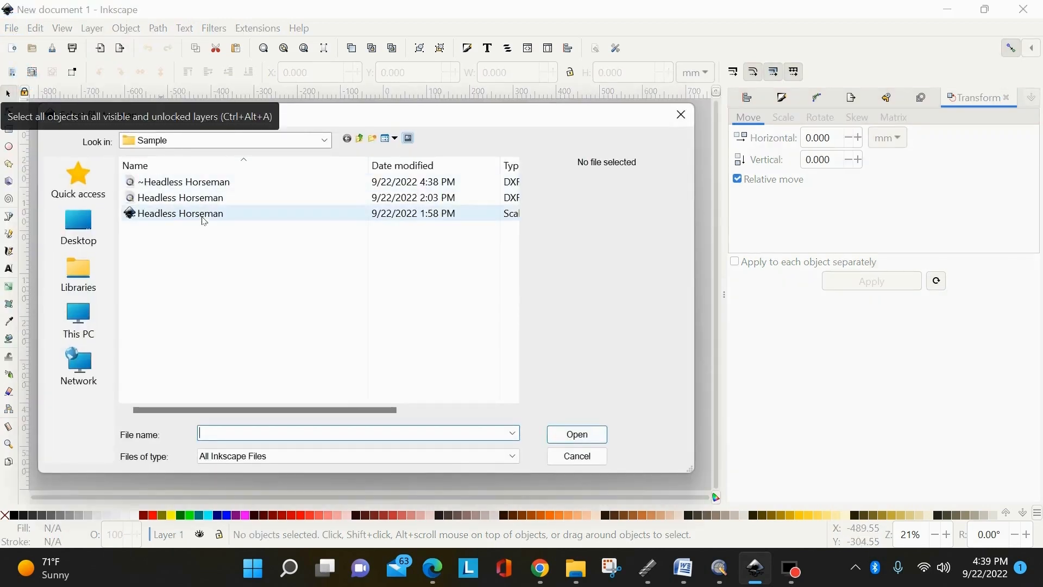
left_click(206, 215)
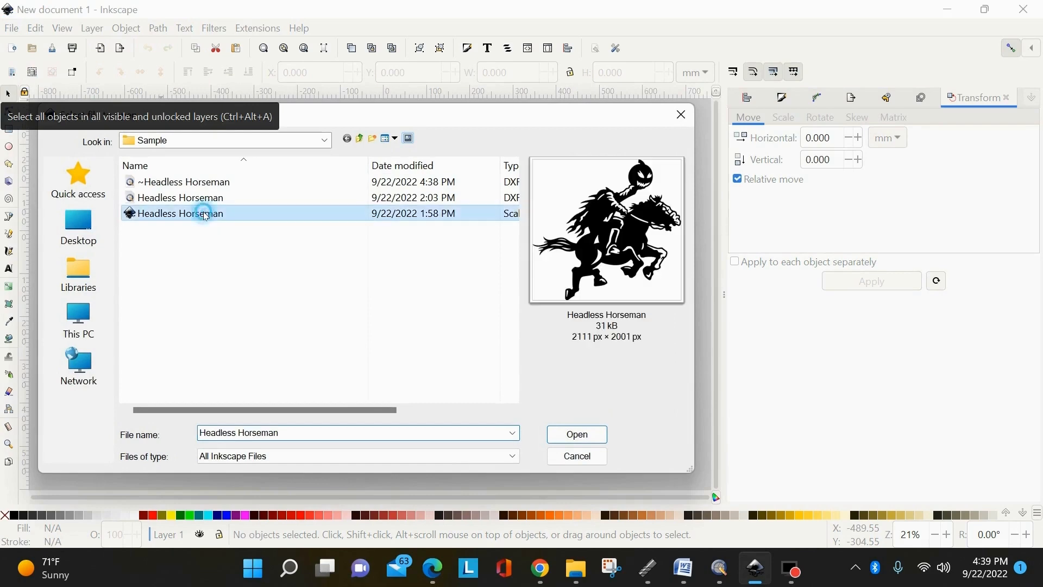
left_click(588, 443)
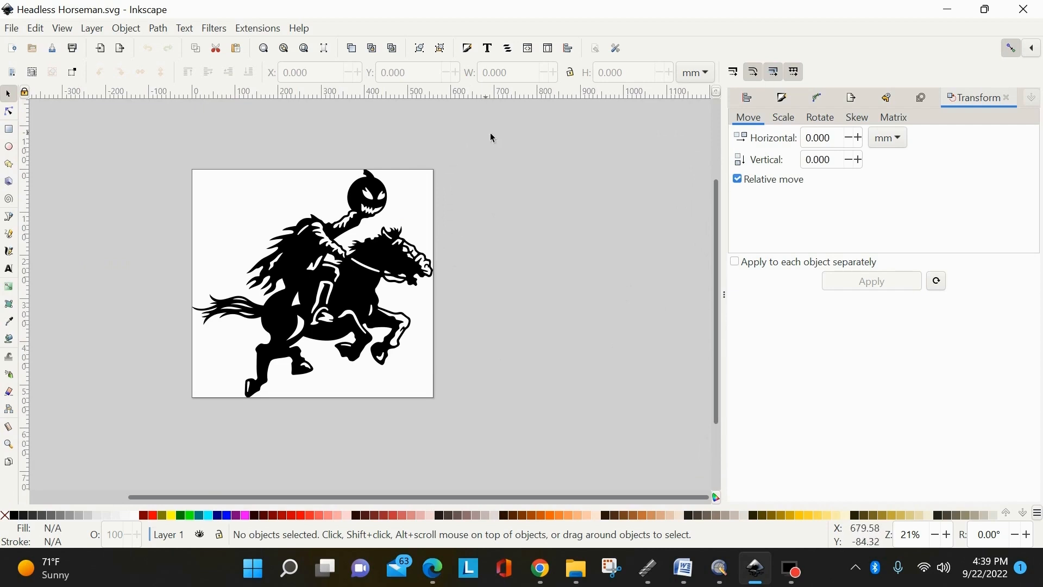
Select the horseman path and switch its size units to inches.
left_click(350, 267)
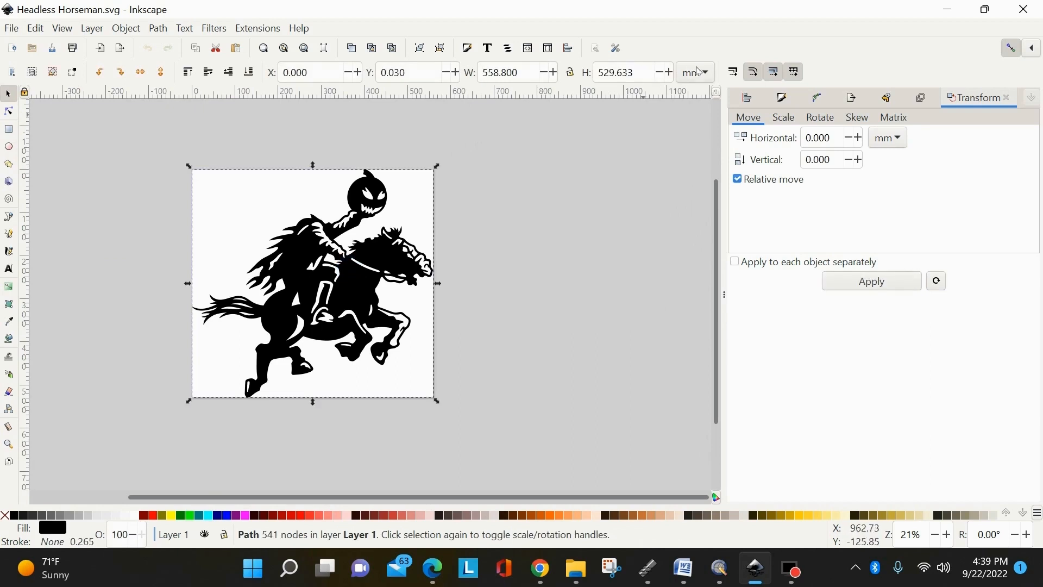
left_click(699, 72)
left_click(688, 19)
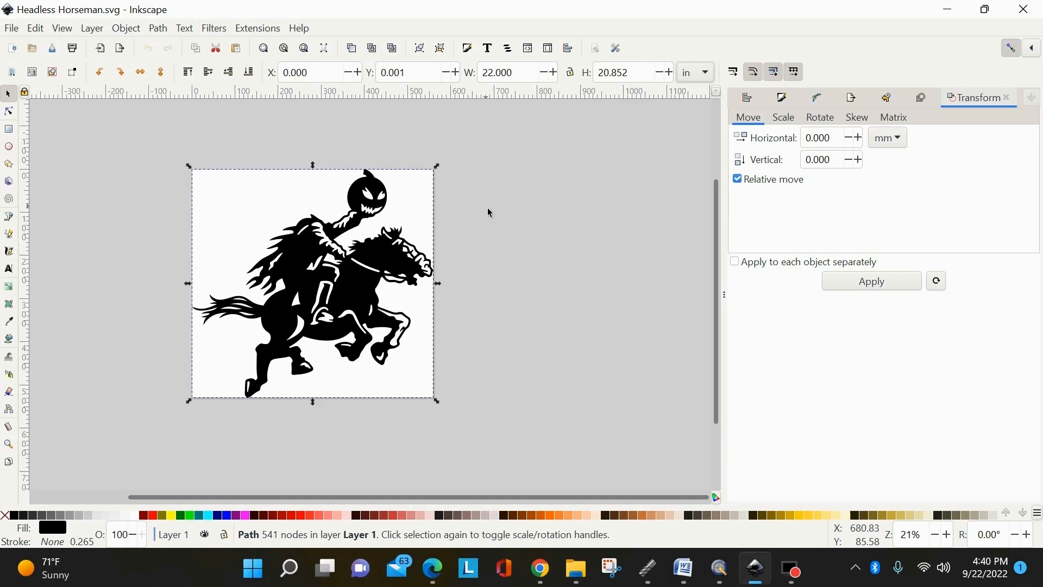
Lock the width-to-height ratio, try a width of 18 in on the horseman, and undo the resize.
left_click(571, 74)
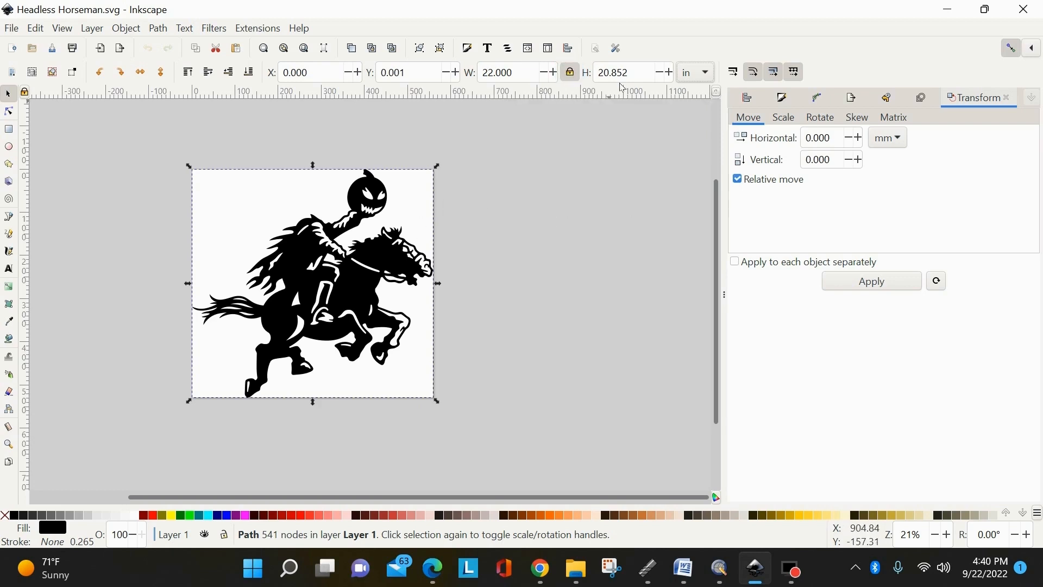
left_click(525, 78)
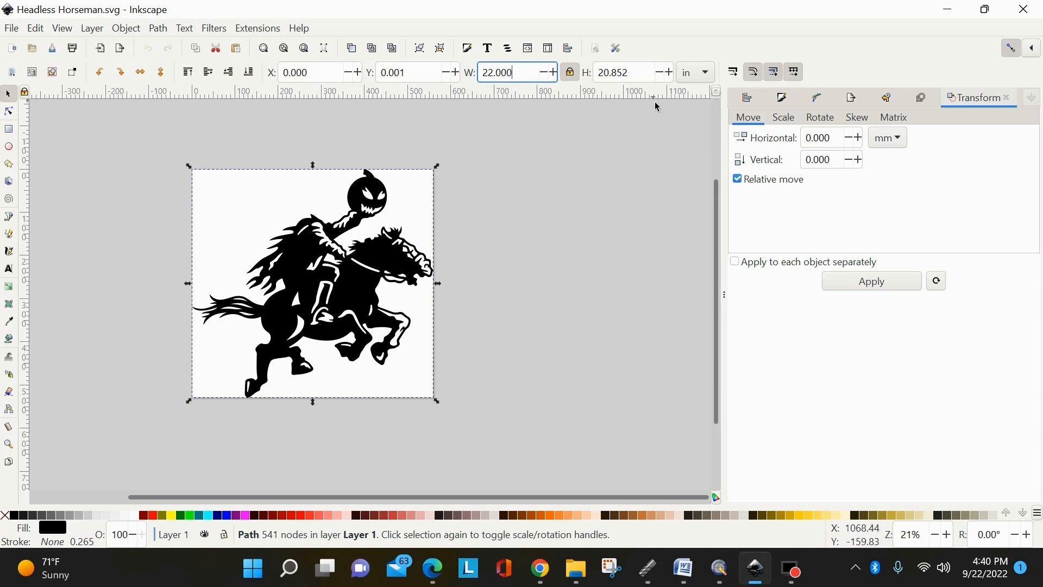
key("BackSpace")
key("BackSpace")
key("BackSpace")
key("BackSpace")
key("BackSpace")
type("18")
key("Return")
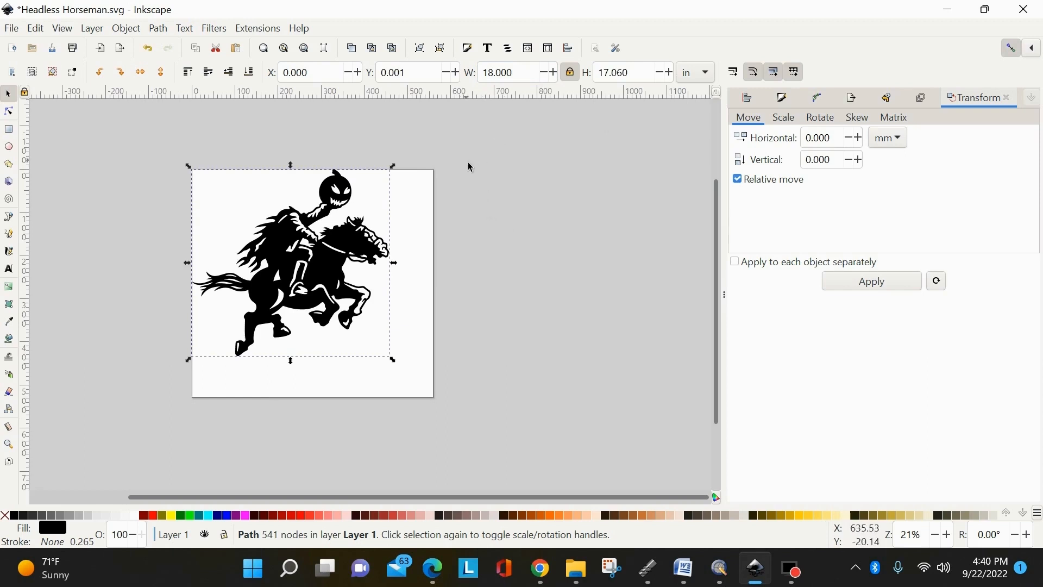
key("ctrl+z")
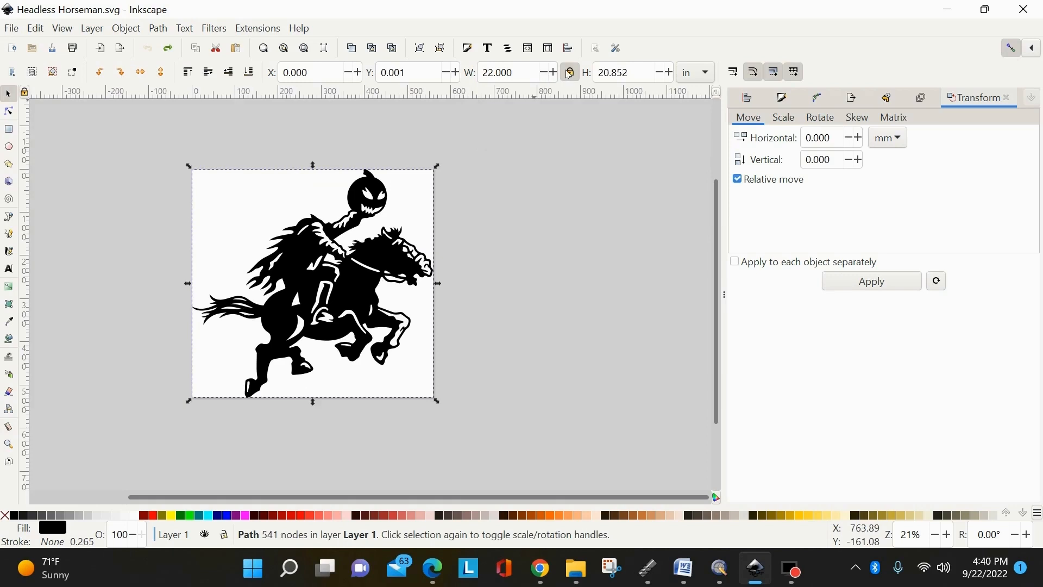
Unlock the width-to-height ratio, try an 18 in width on the horseman without proportional scaling, and undo it.
left_click(569, 73)
left_click(525, 76)
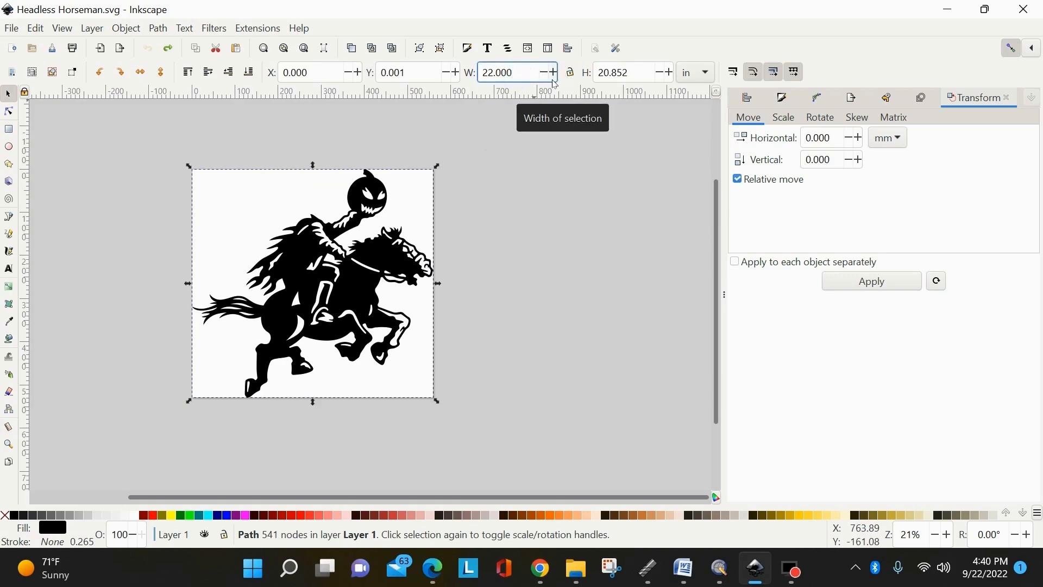
key("BackSpace")
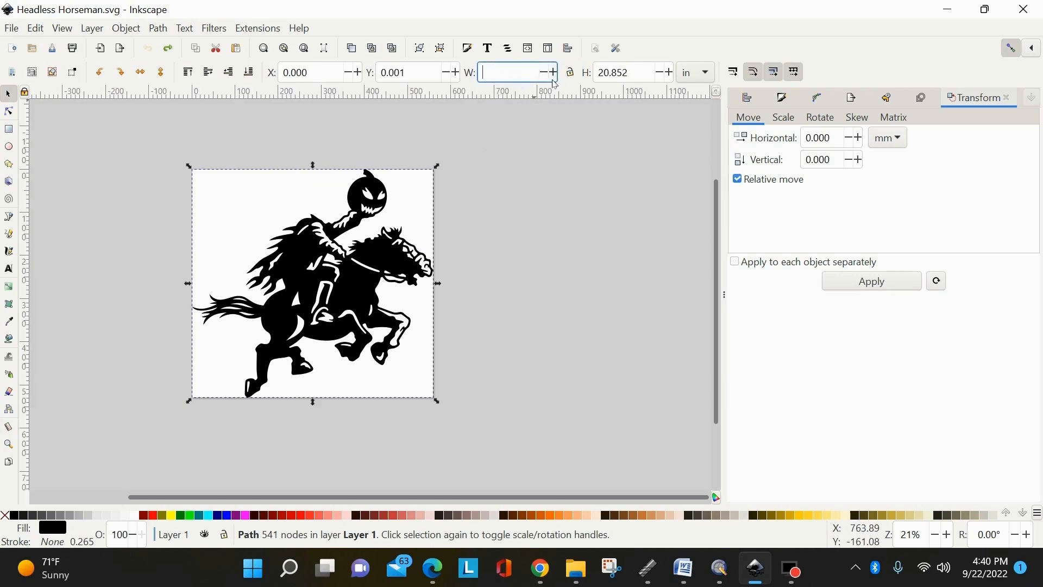
type("18")
key("Return")
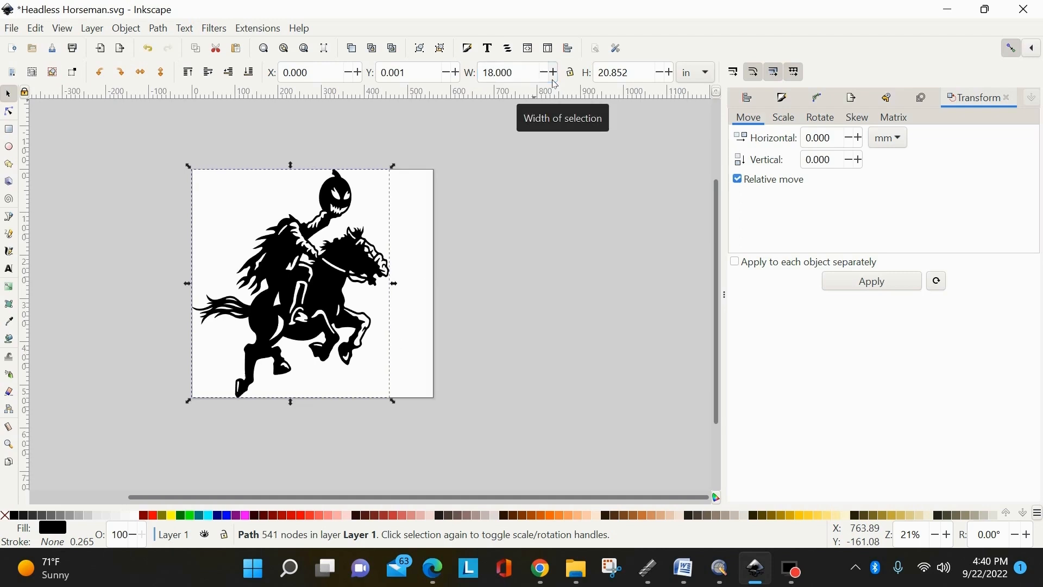
key("ctrl+z")
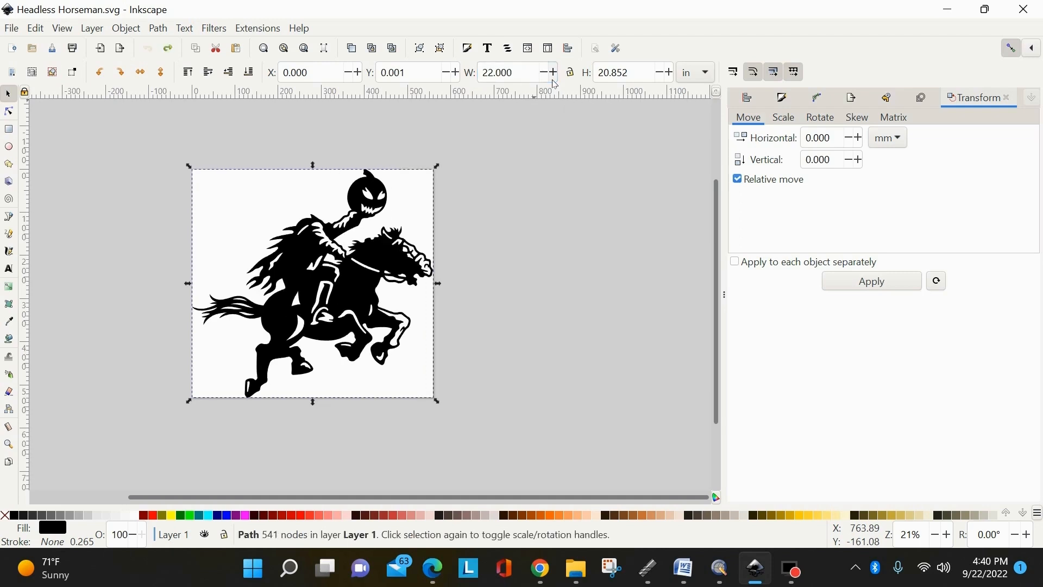
Lock the width-to-height ratio and set the horseman's width to 24 in.
left_click(570, 73)
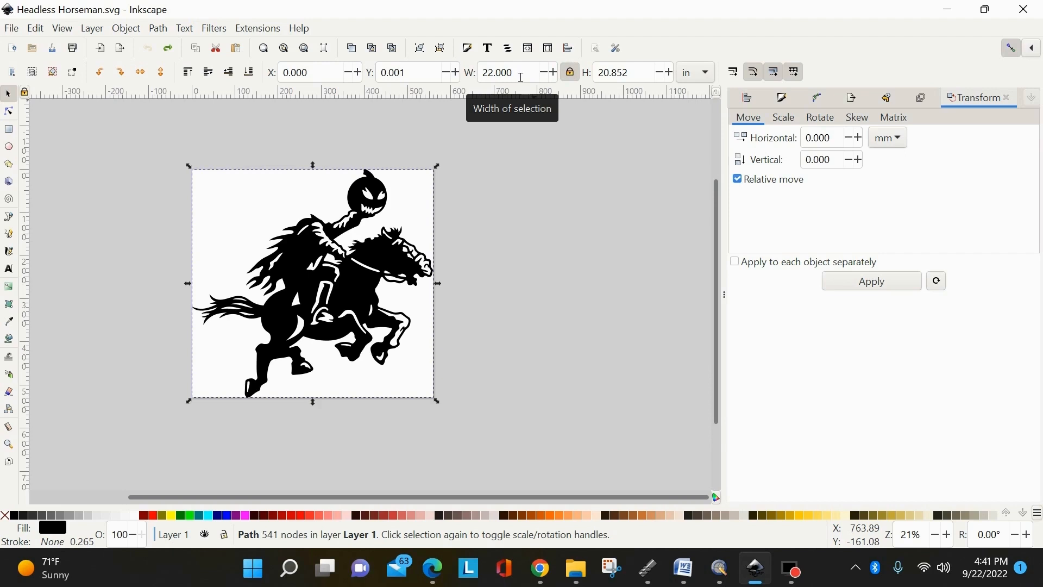
left_click(520, 77)
left_click(520, 76)
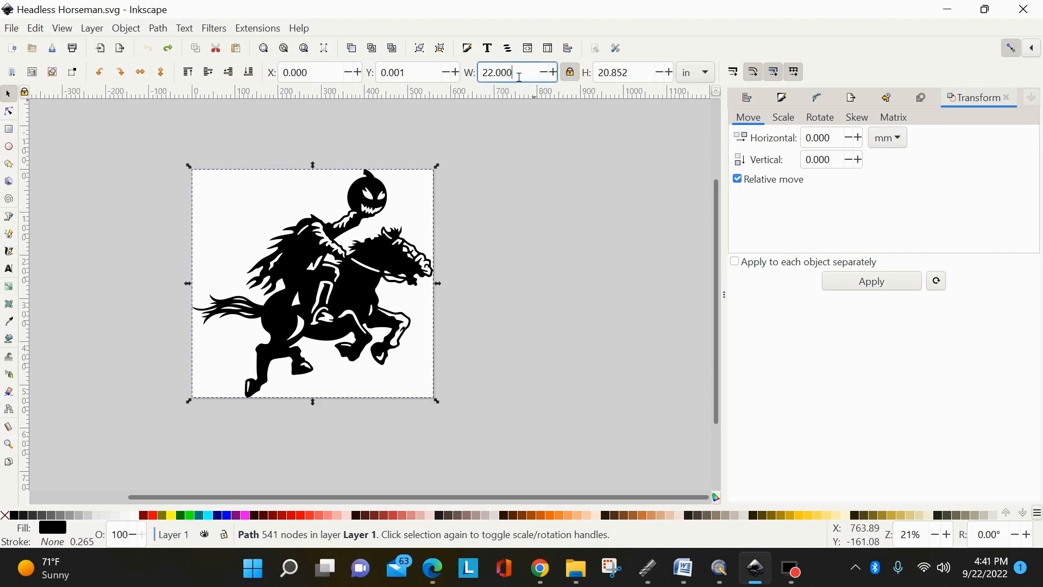
key("BackSpace")
key("BackSpace")
key("BackSpace")
type("4")
key("Return")
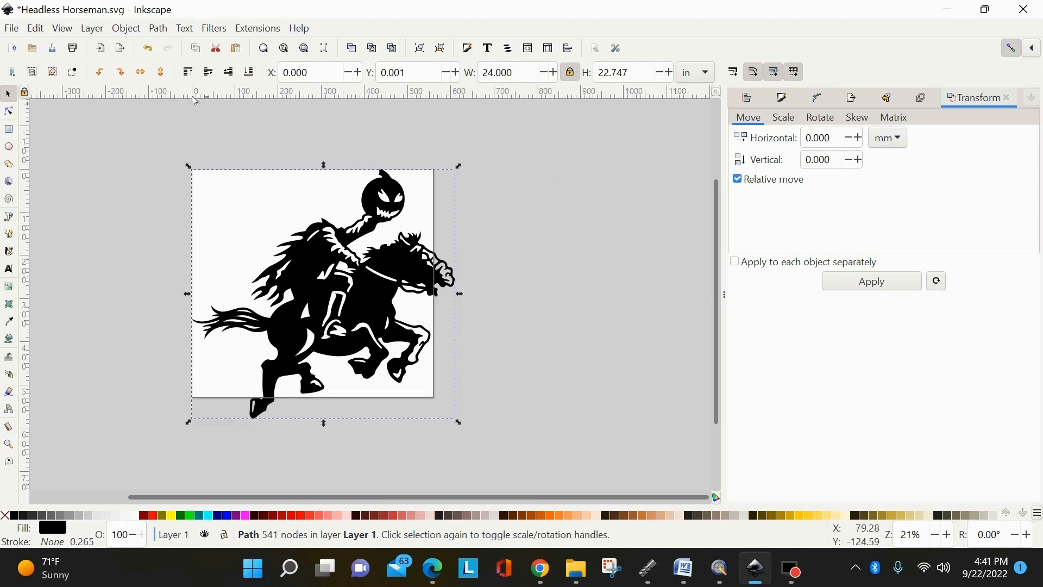
Resize the page to fit the enlarged horseman through the document properties and deselect the artwork.
left_click(17, 31)
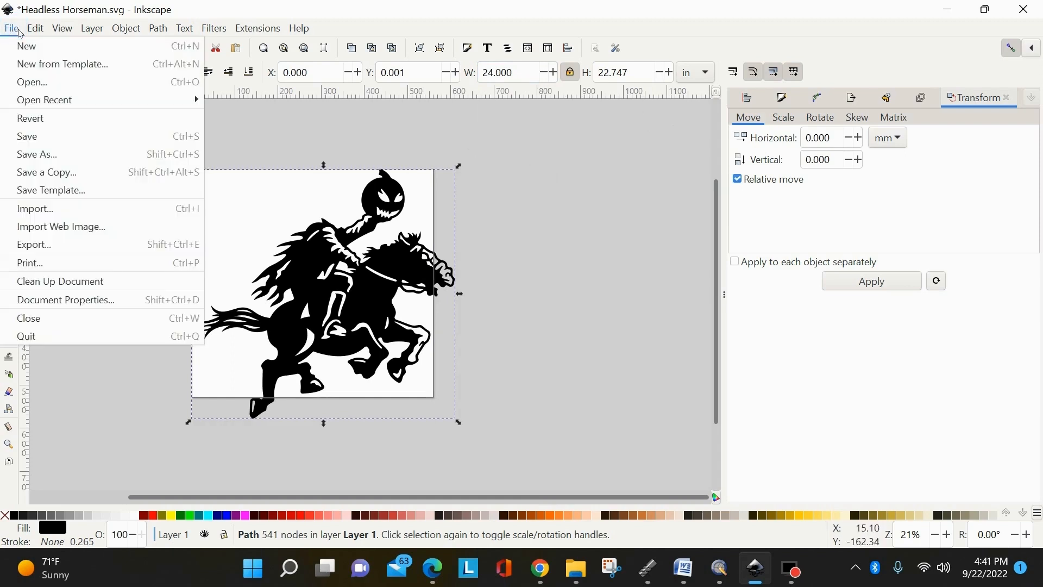
key("Right")
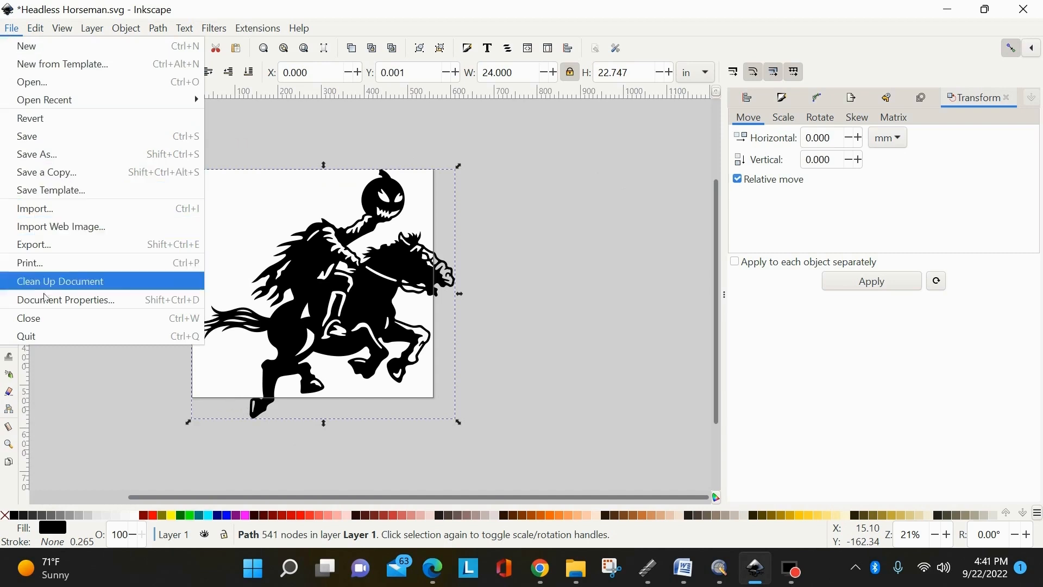
left_click(47, 298)
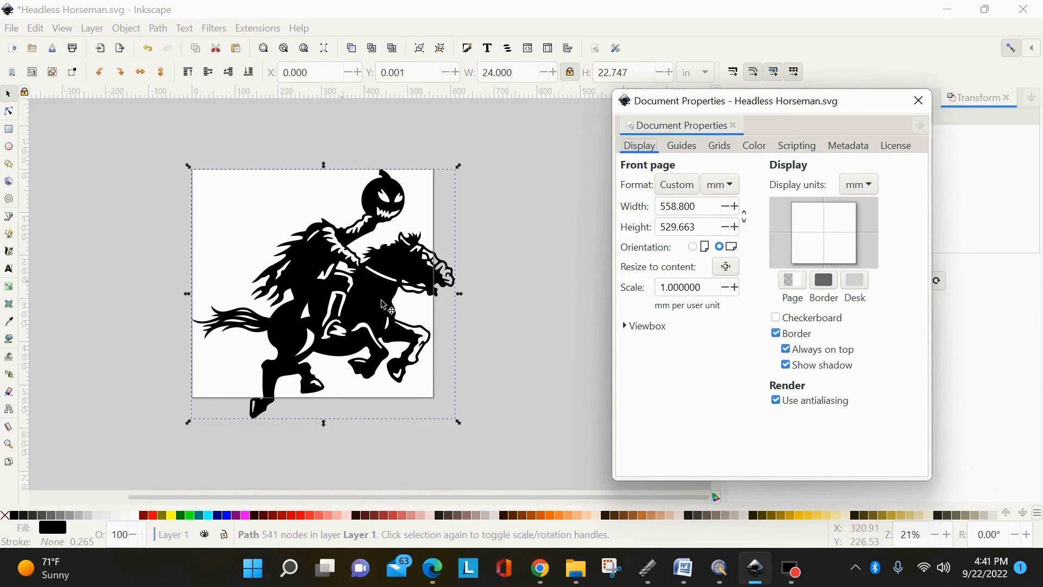
left_click(725, 267)
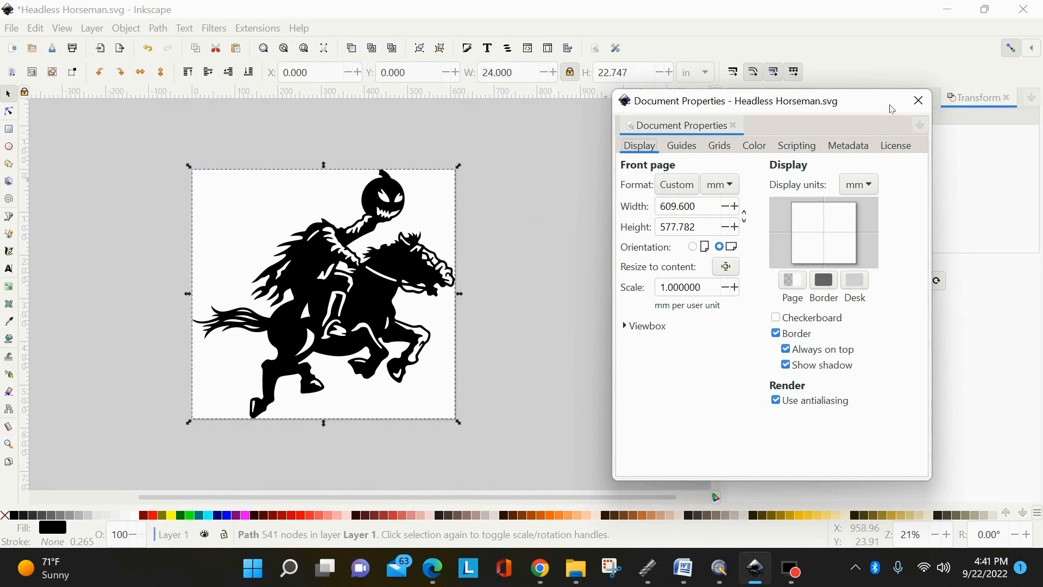
left_click(922, 102)
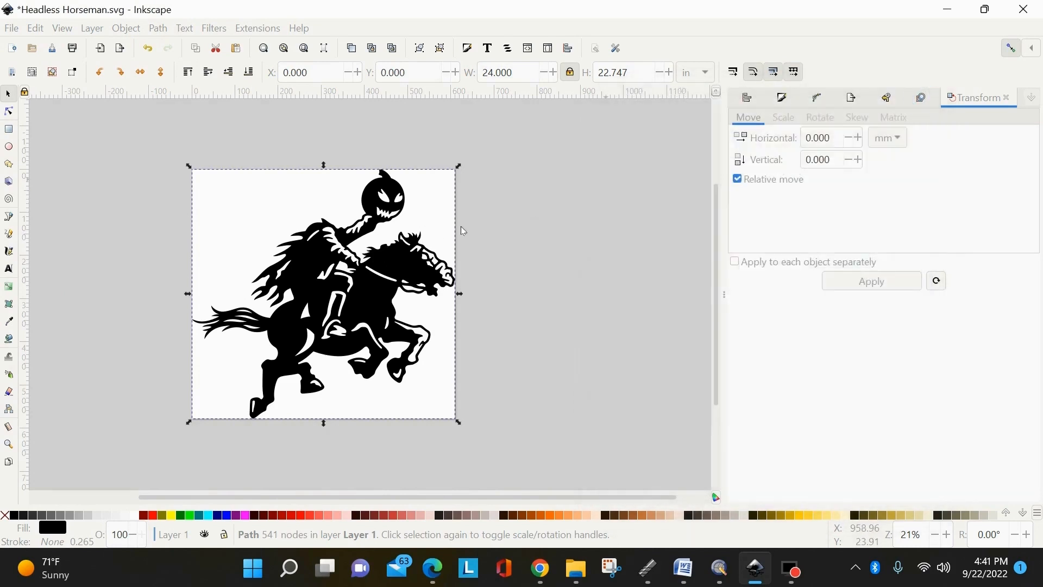
left_click(523, 210)
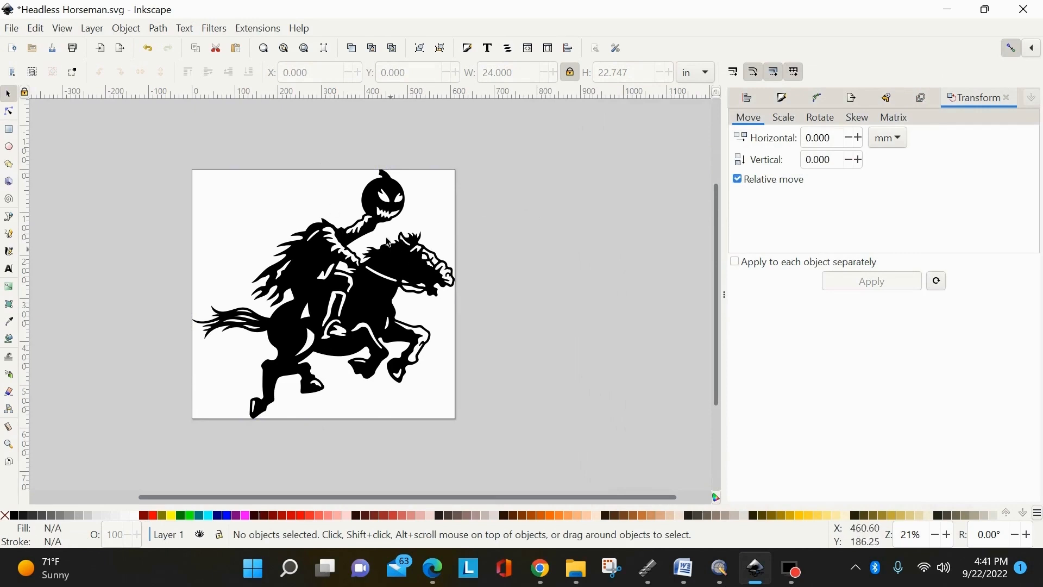
Switch to QCAD.
left_click(11, 29)
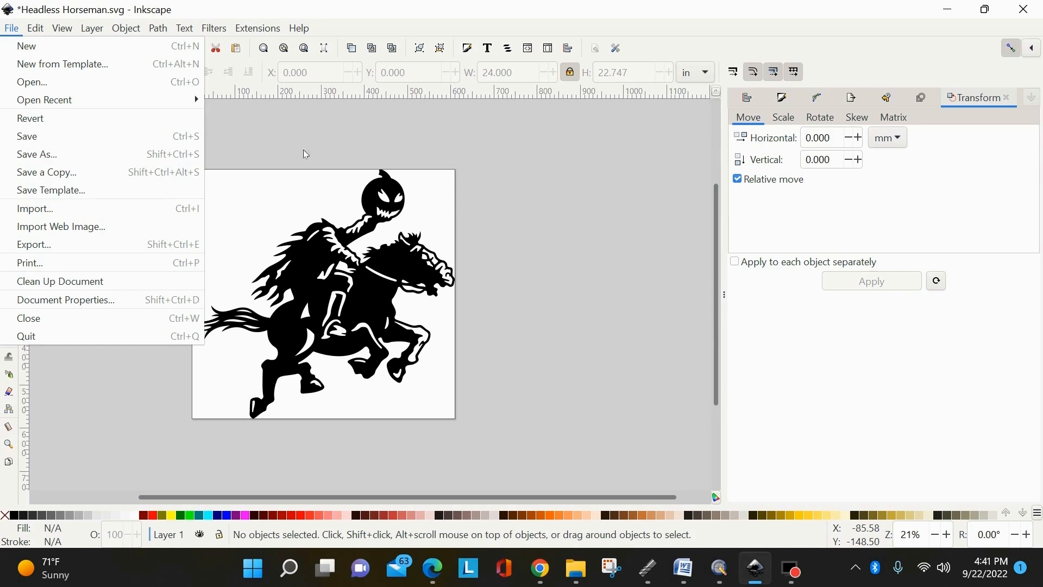
left_click(351, 137)
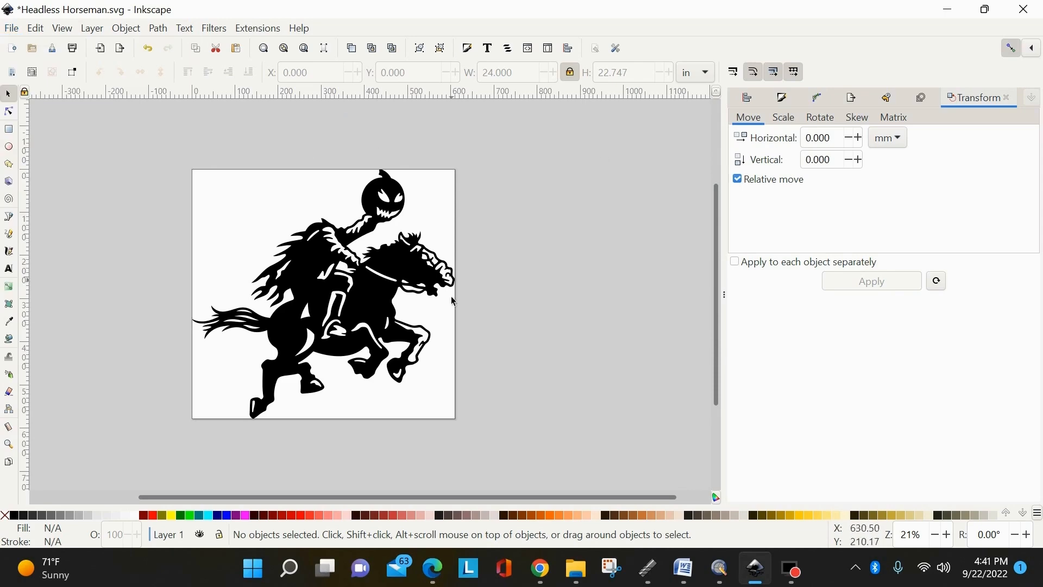
left_click(726, 572)
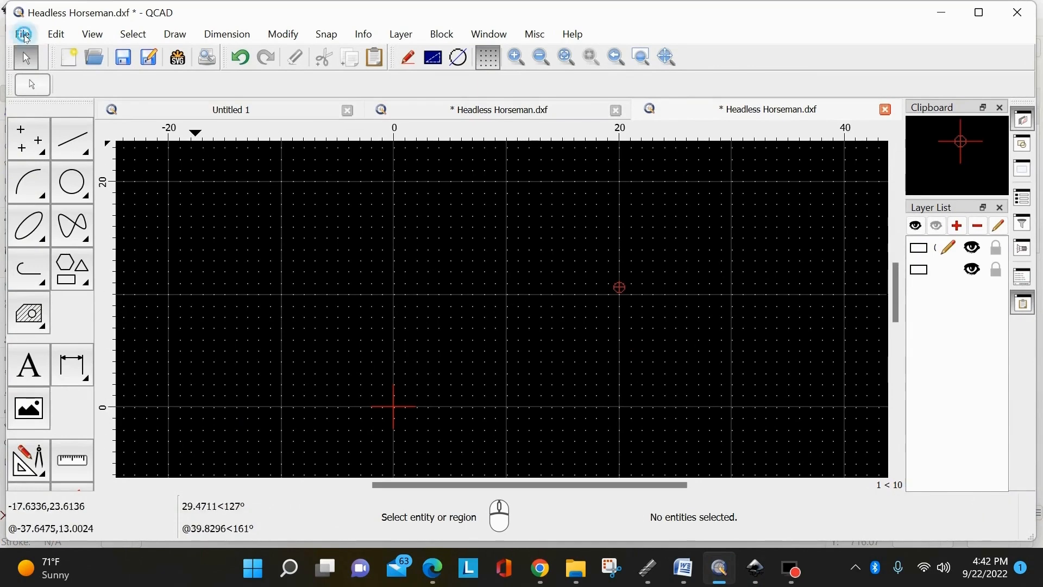
Try to open Headless Horseman.dxf from the Sample folder and cancel the autosave recovery.
left_click(22, 34)
left_click(49, 94)
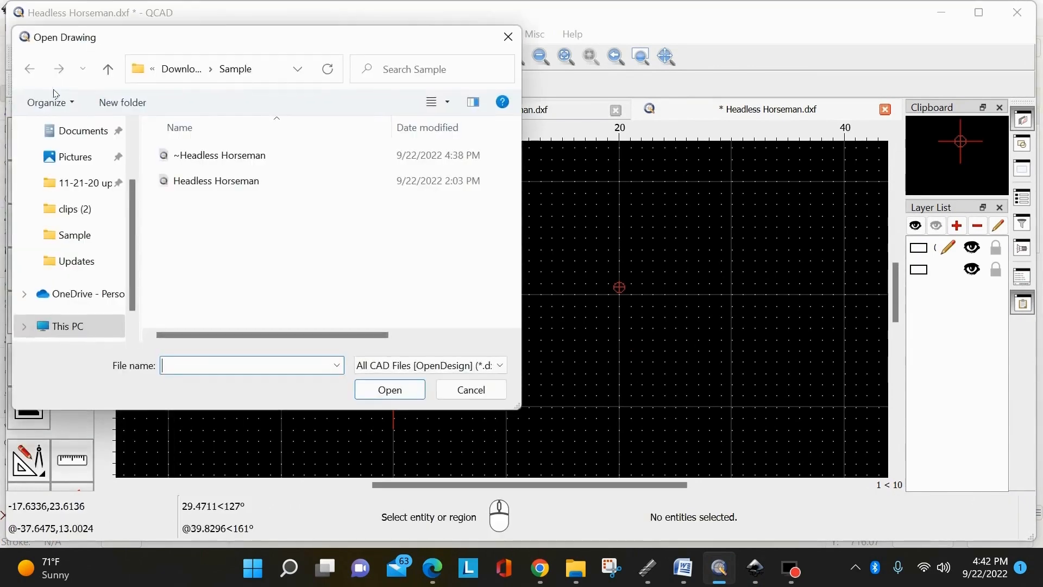
left_click(235, 182)
left_click(407, 400)
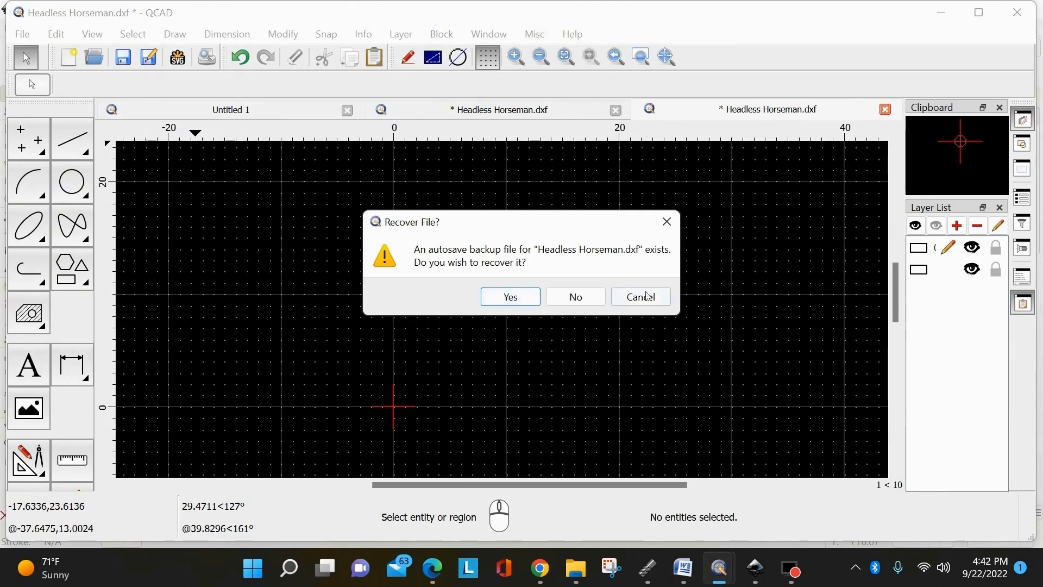
left_click(646, 296)
Close both open Headless Horseman.dxf drawings, discarding their changes.
left_click(885, 109)
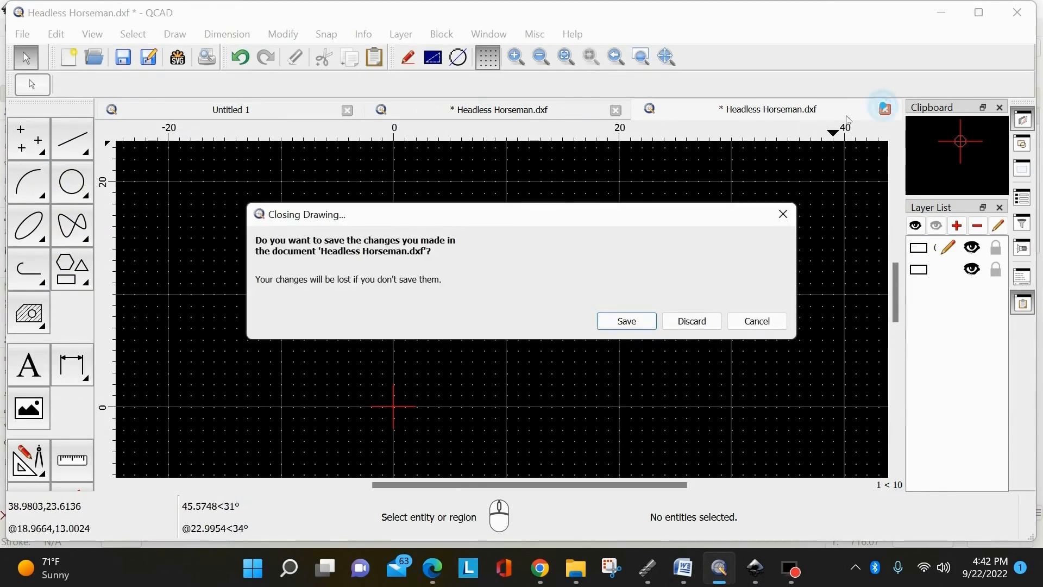
left_click(695, 322)
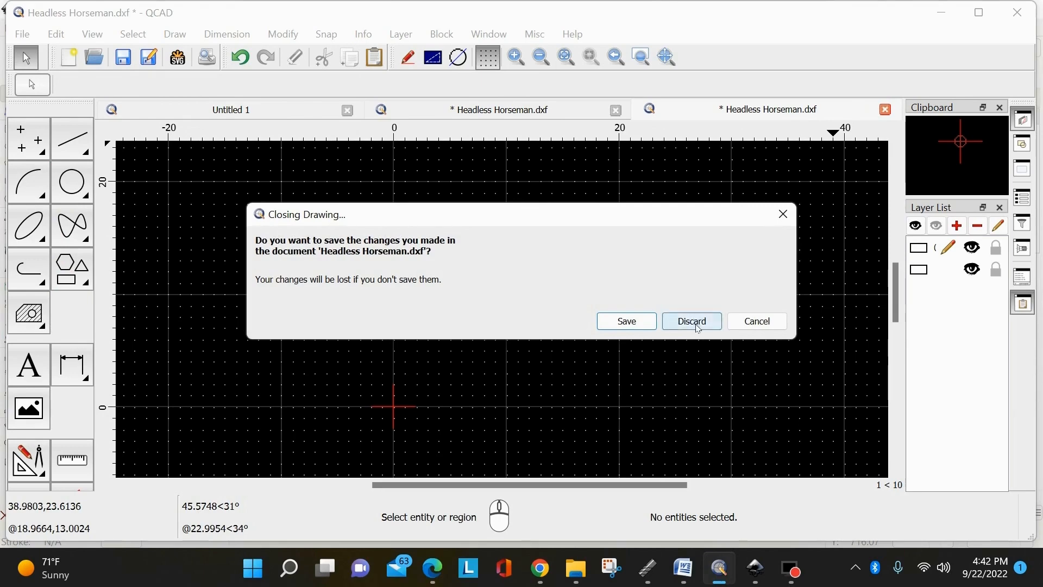
left_click(885, 109)
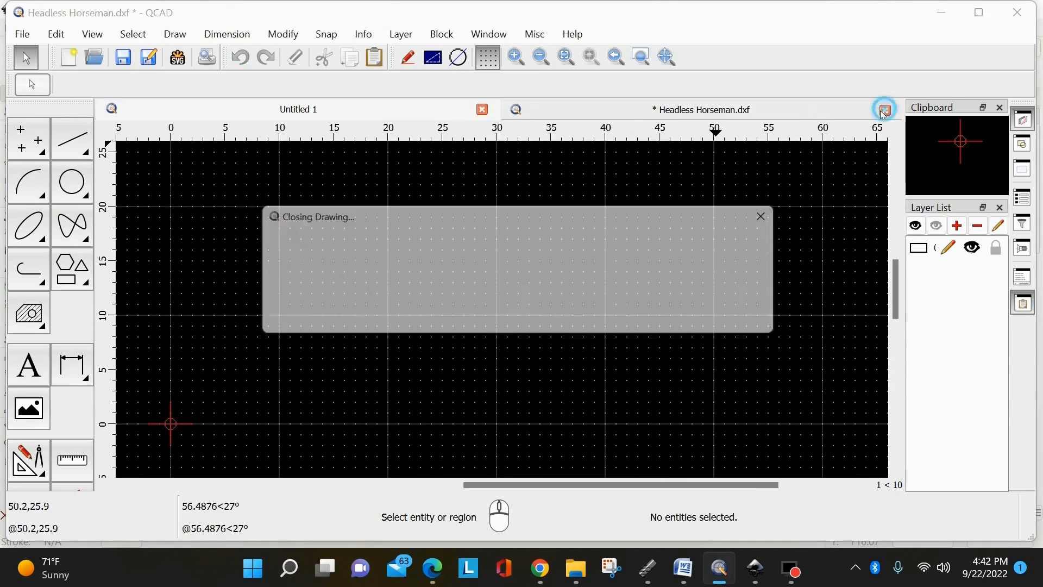
left_click(682, 323)
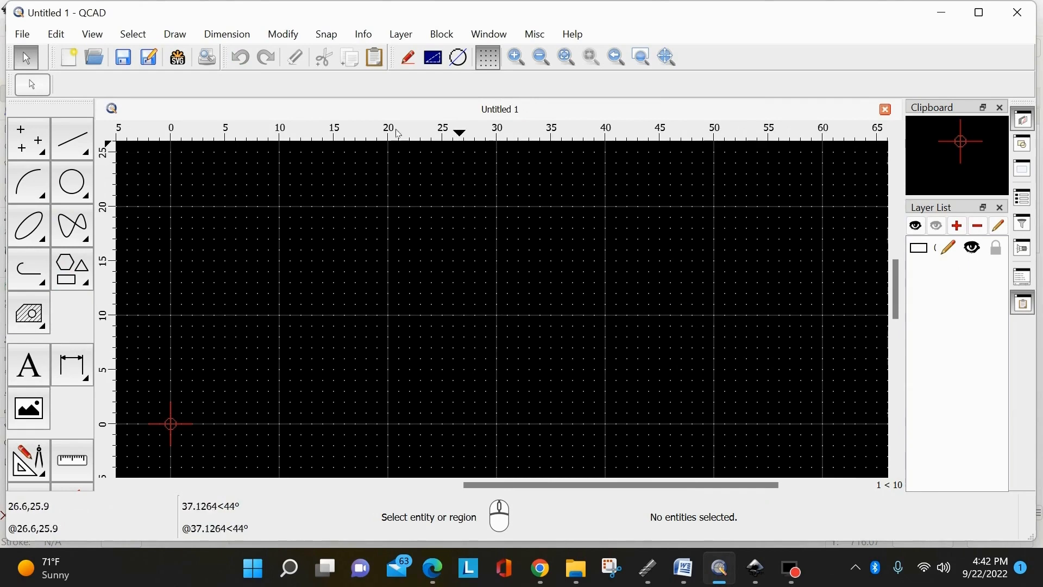
Open Headless Horseman.dxf from the Sample folder.
left_click(22, 34)
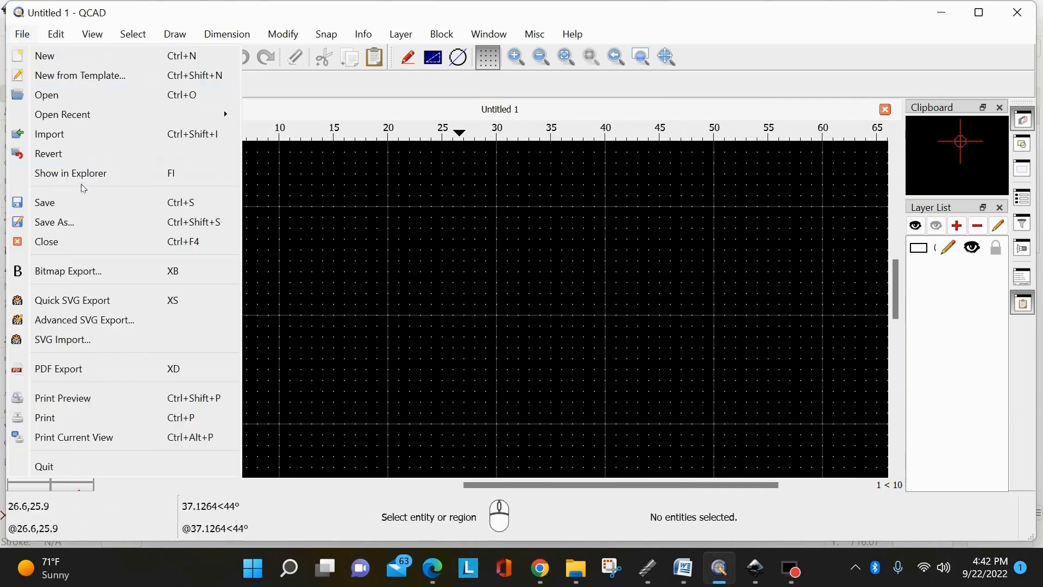
left_click(81, 104)
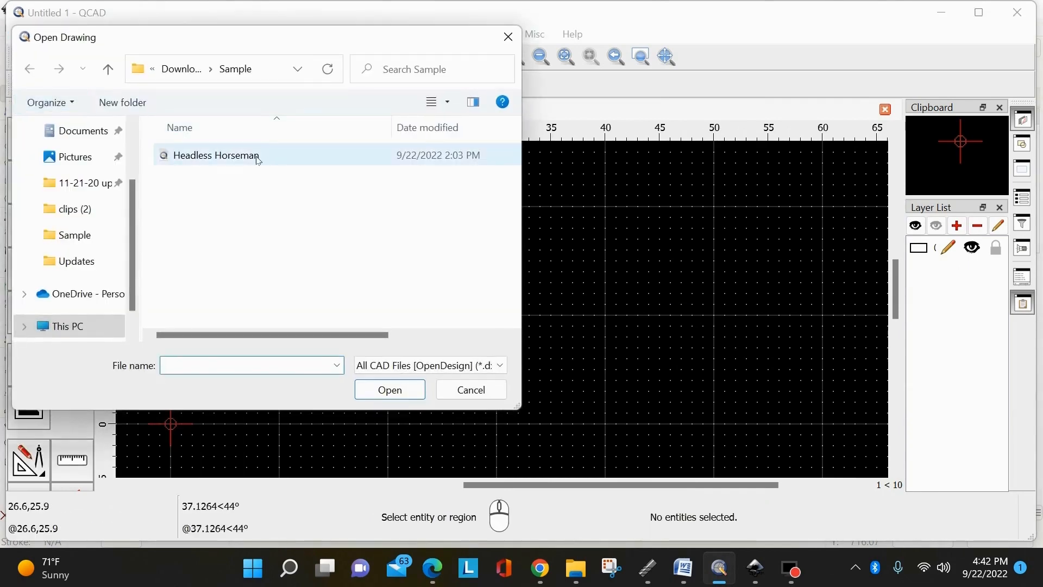
left_click(254, 156)
left_click(389, 389)
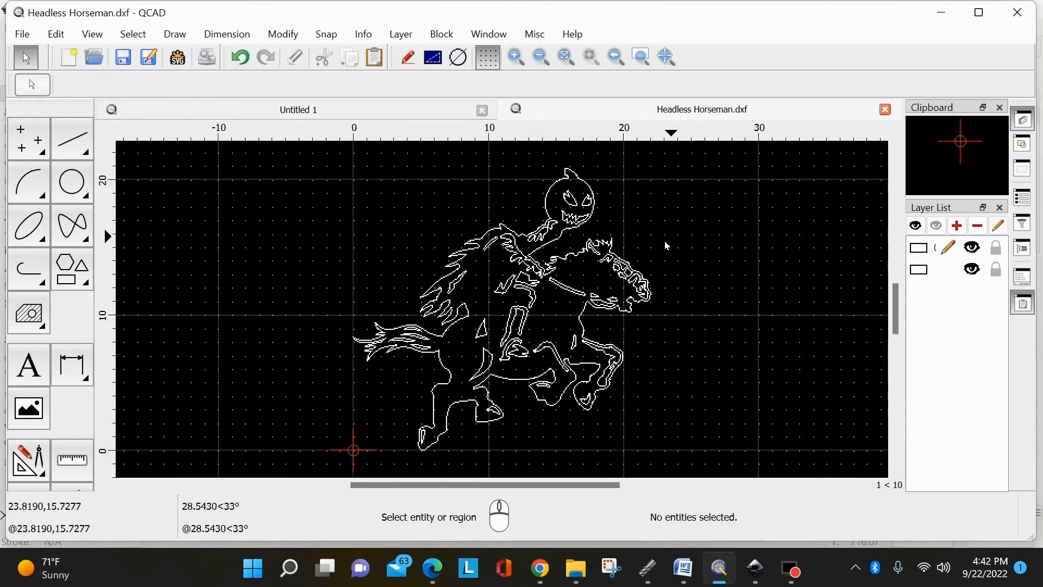
Span a horizontal dimension from the tip of the horse's tail to the tip of its nose.
scroll(647, 246, "up", 2)
scroll(541, 215, "down", 2)
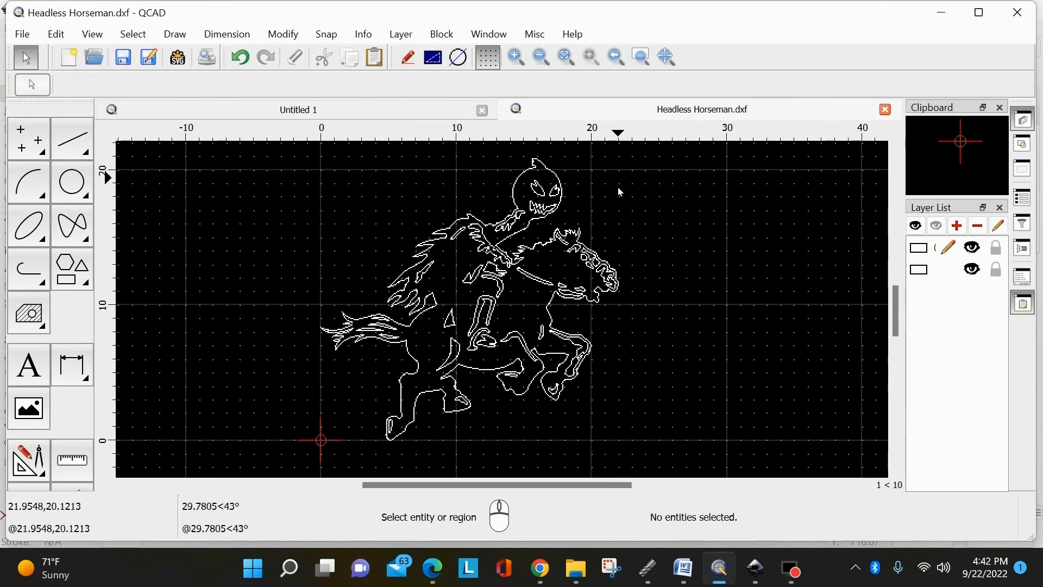
scroll(411, 323, "up", 1)
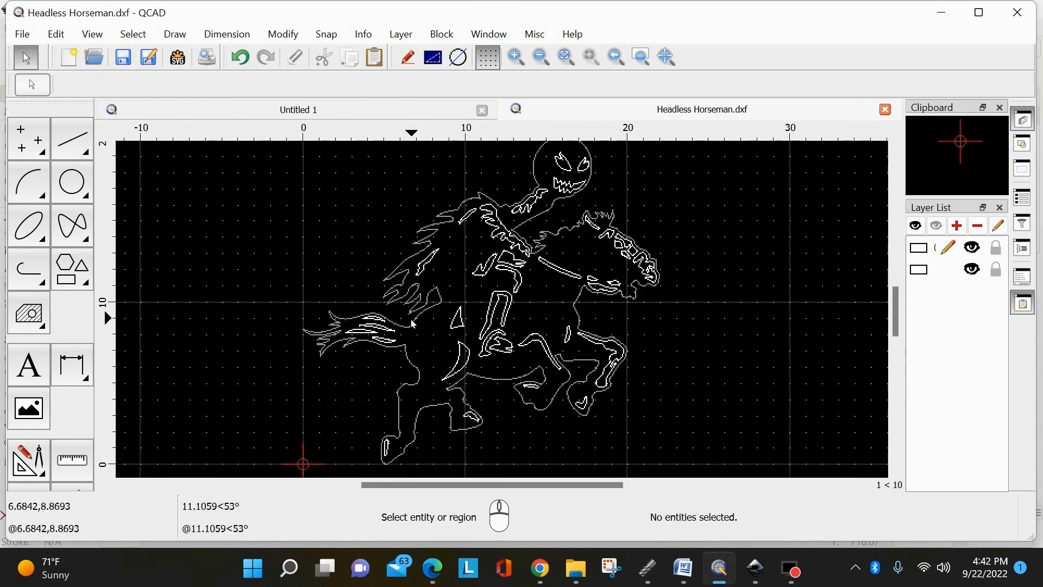
scroll(412, 323, "up", 4)
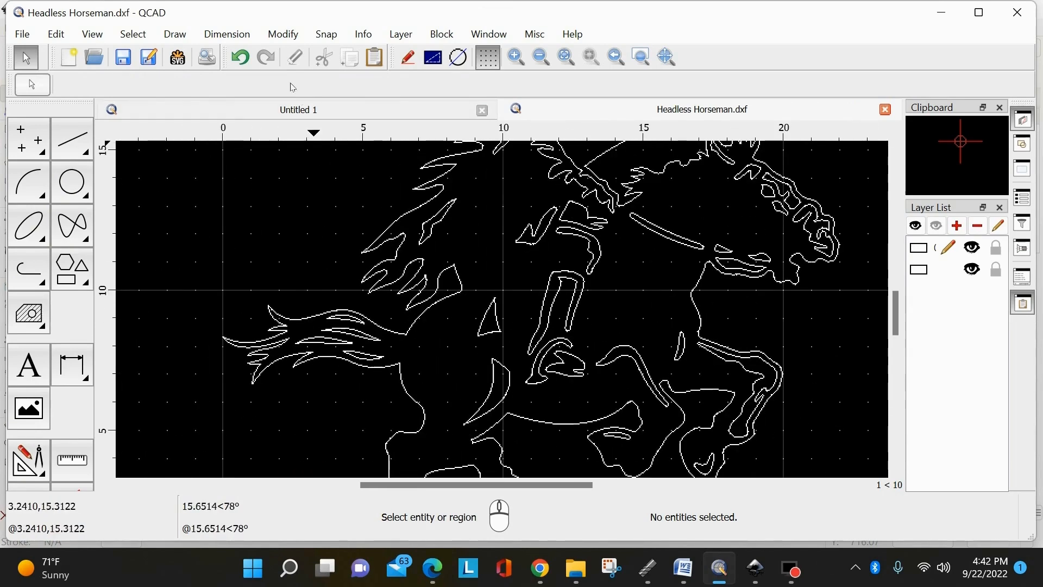
left_click(233, 33)
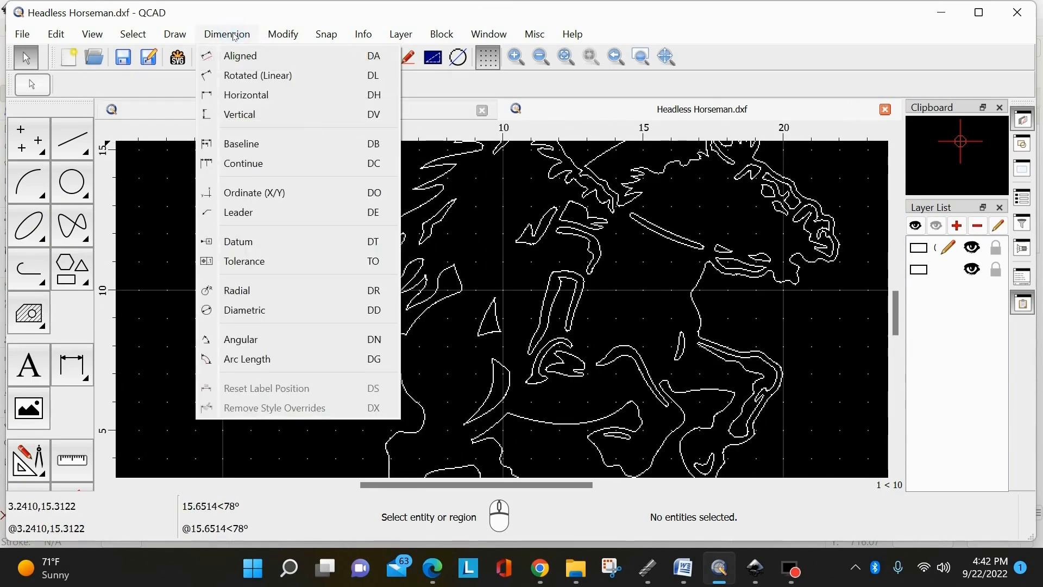
left_click(243, 96)
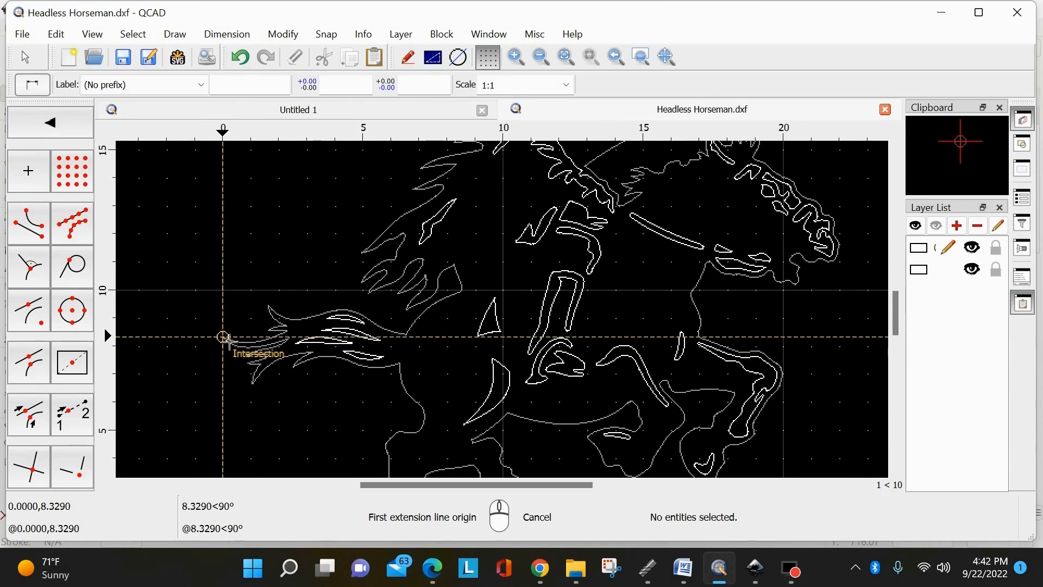
left_click(222, 337)
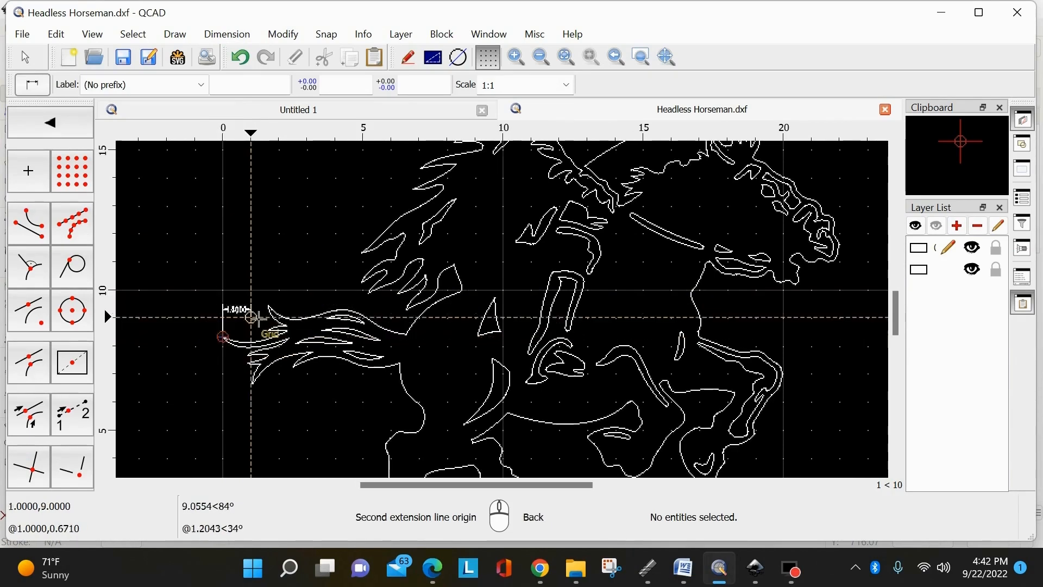
scroll(248, 305, "up", 4)
scroll(252, 304, "down", 5)
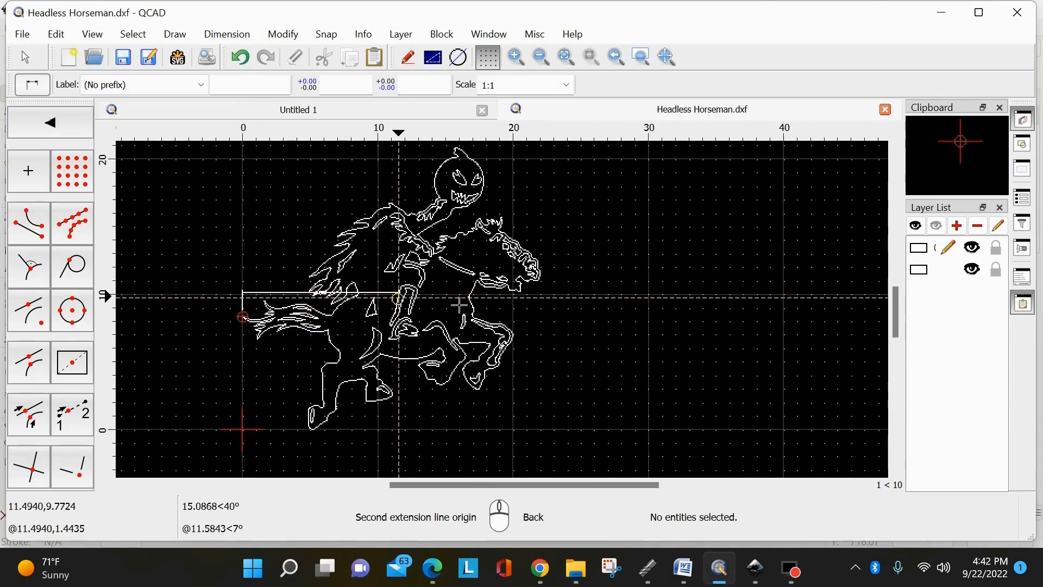
scroll(554, 293, "up", 5)
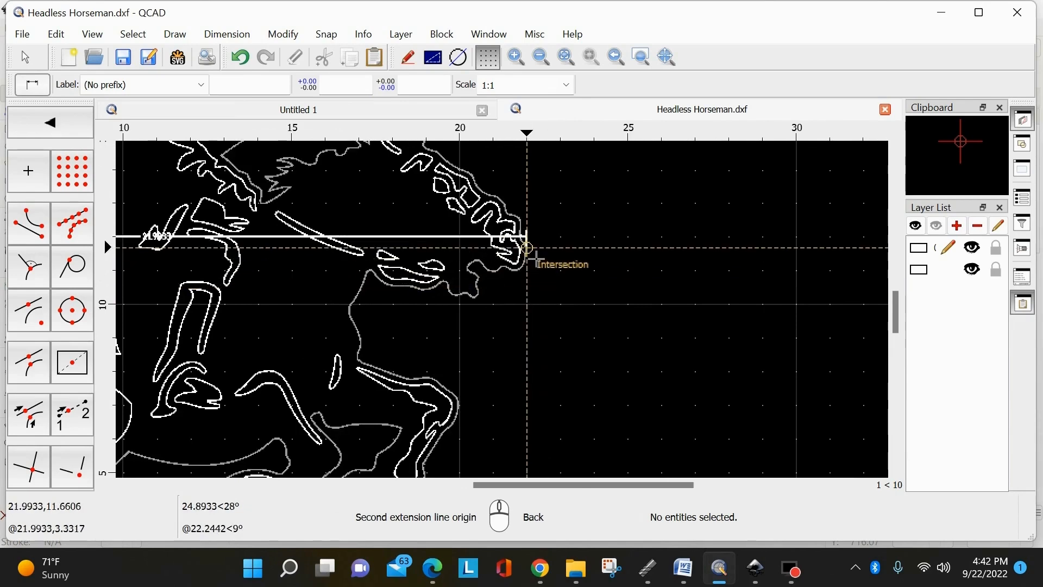
left_click(527, 249)
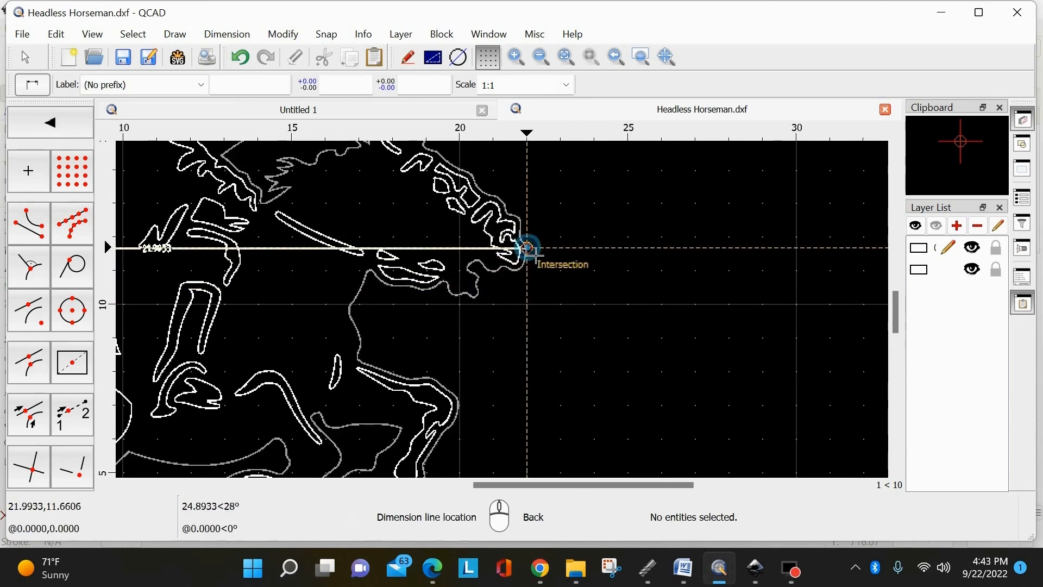
Read the design's overall width on the dimension preview and cancel the dimension without placing it.
scroll(526, 250, "up", 2)
scroll(526, 249, "down", 2)
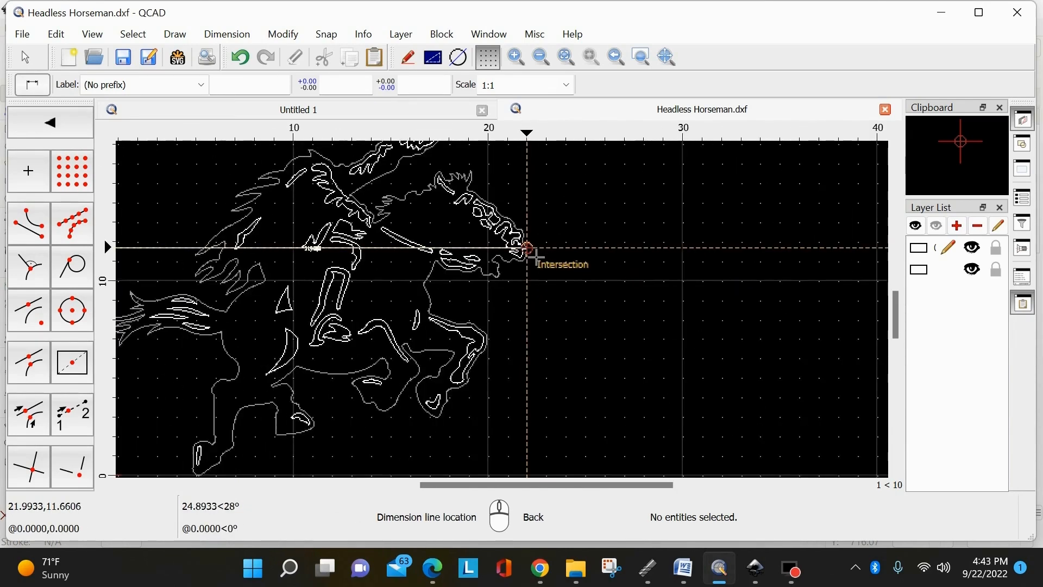
scroll(383, 178, "up", 5)
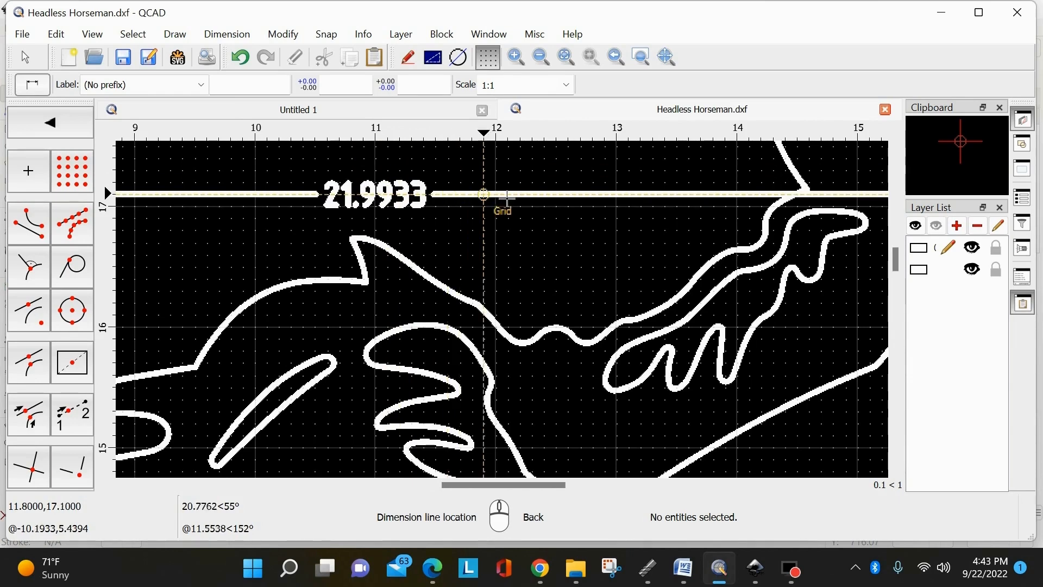
scroll(496, 194, "up", 1)
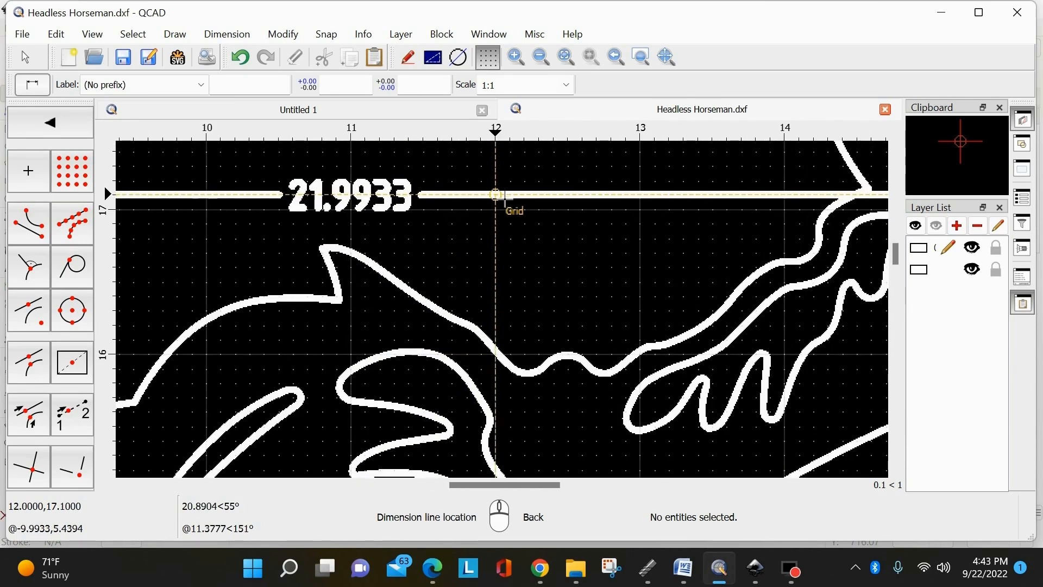
right_click(495, 194)
right_click(496, 194)
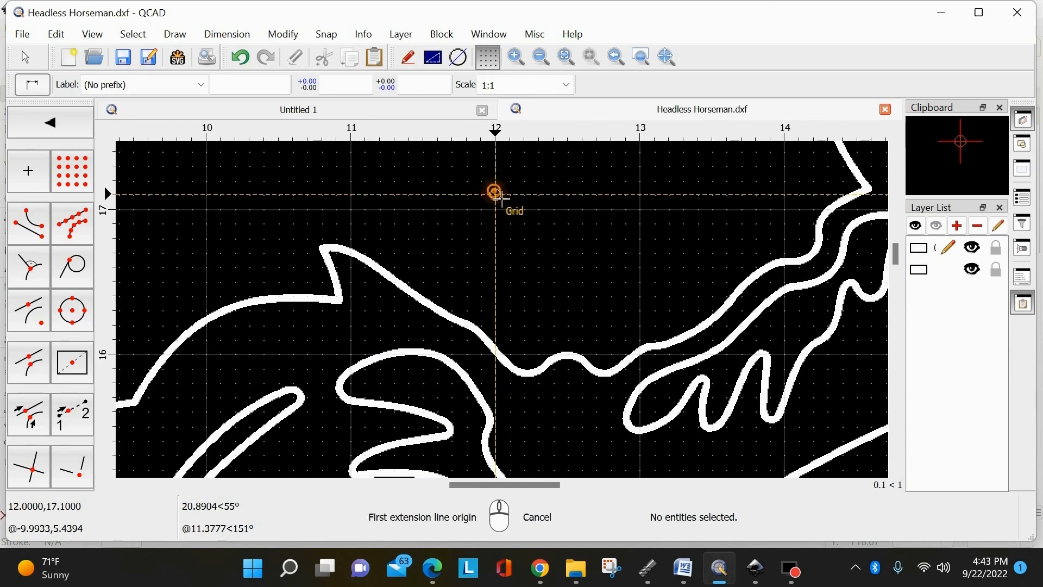
right_click(496, 194)
Select all of the horseman's outlines and start scaling them with the focus point at the origin (0,0).
scroll(524, 202, "up", 5)
scroll(526, 202, "down", 8)
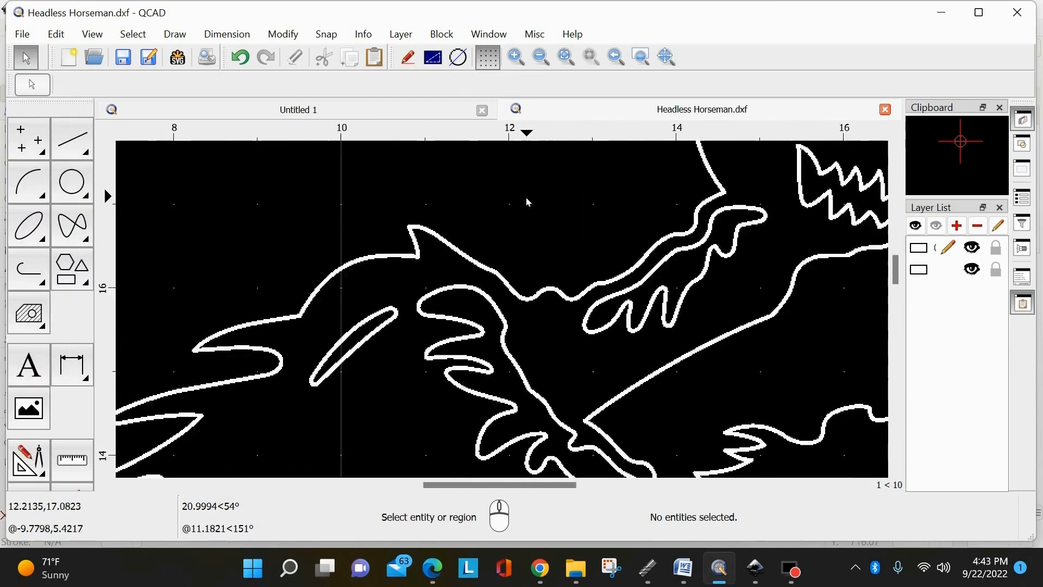
scroll(527, 202, "down", 9)
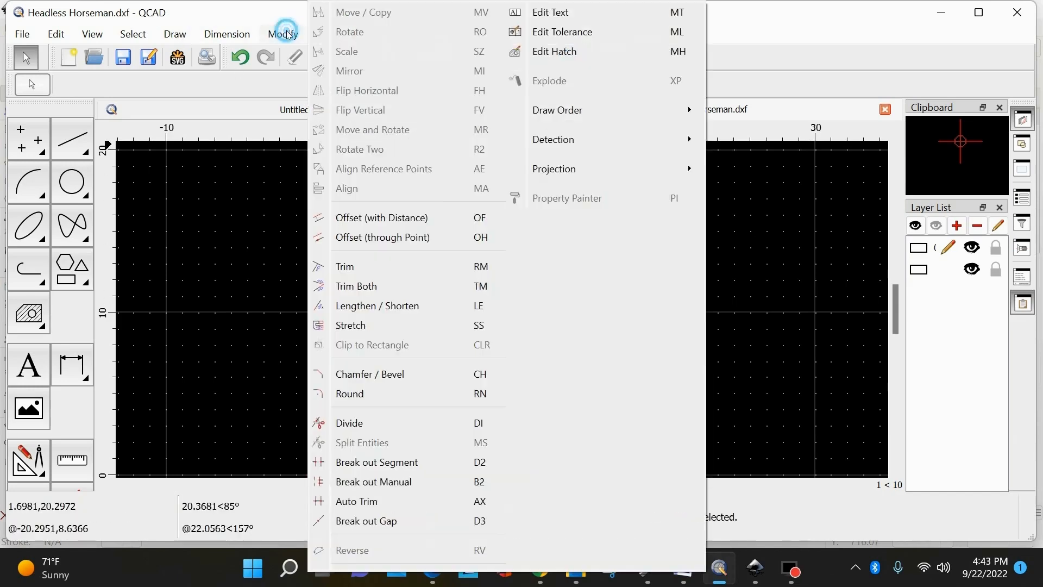
left_click(288, 34)
left_click(253, 175)
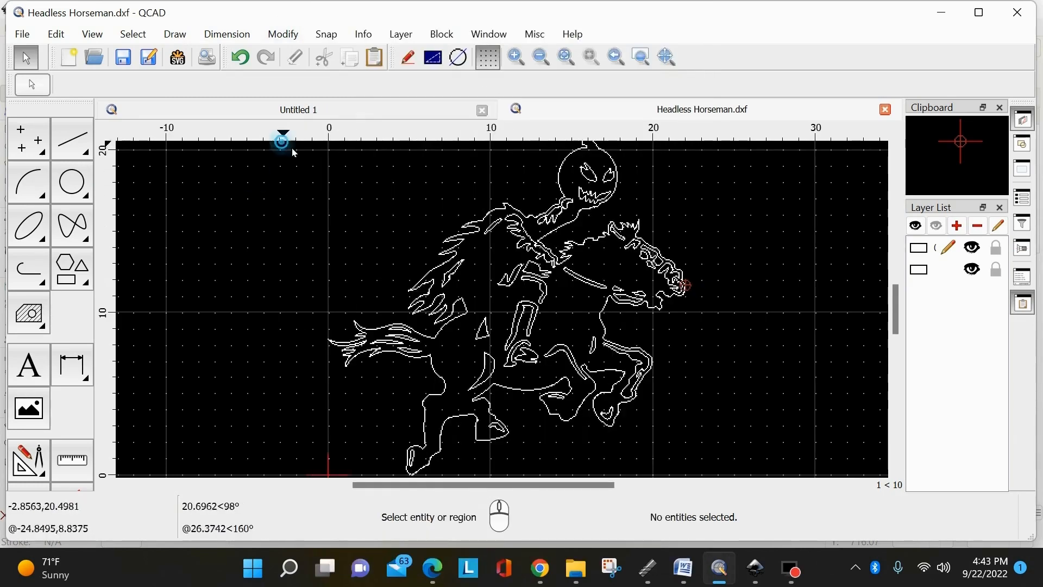
left_click_drag(282, 144, 442, 291)
scroll(409, 232, "down", 2)
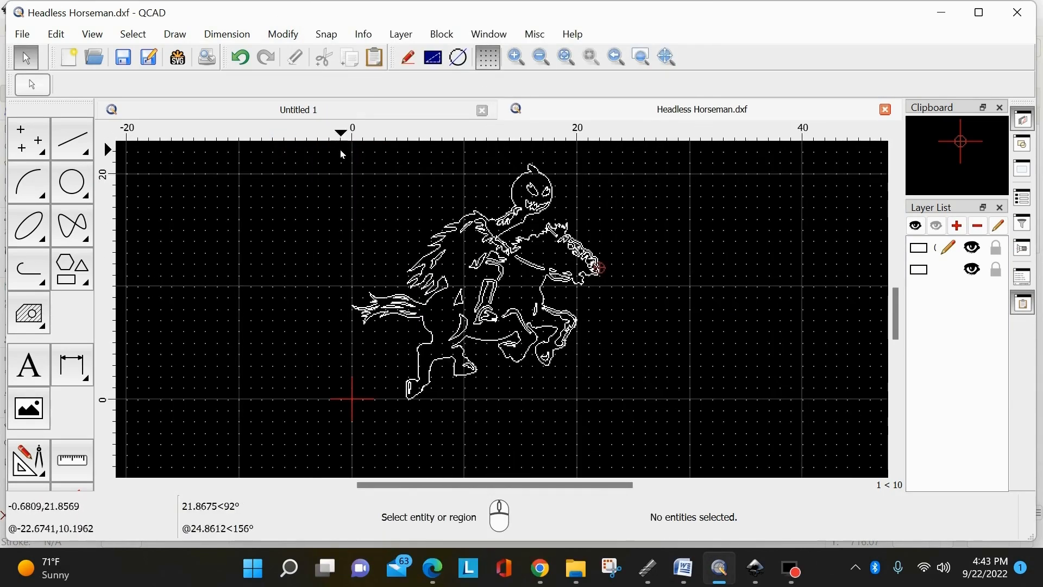
left_click_drag(328, 142, 644, 427)
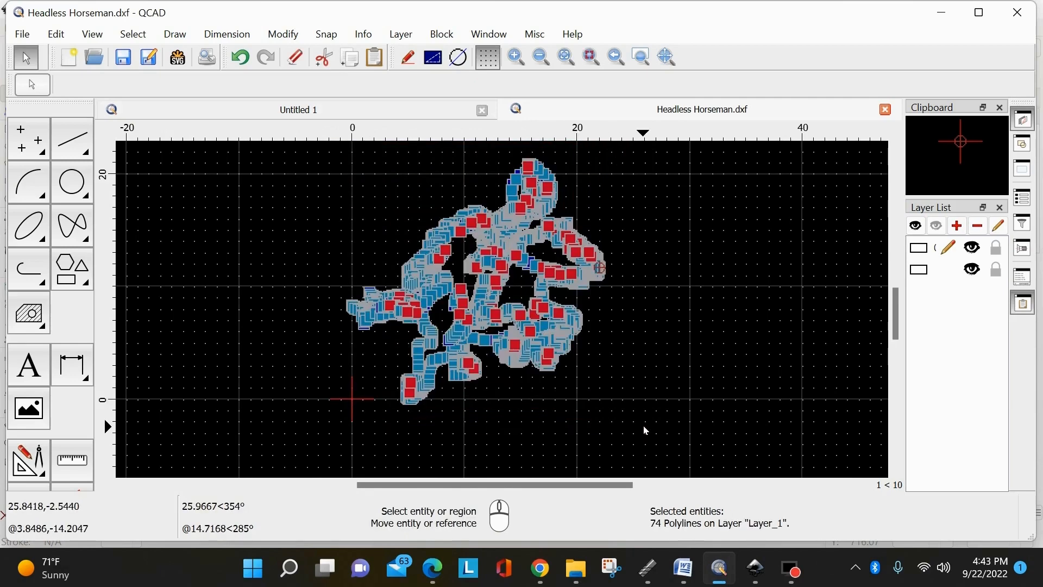
left_click(284, 34)
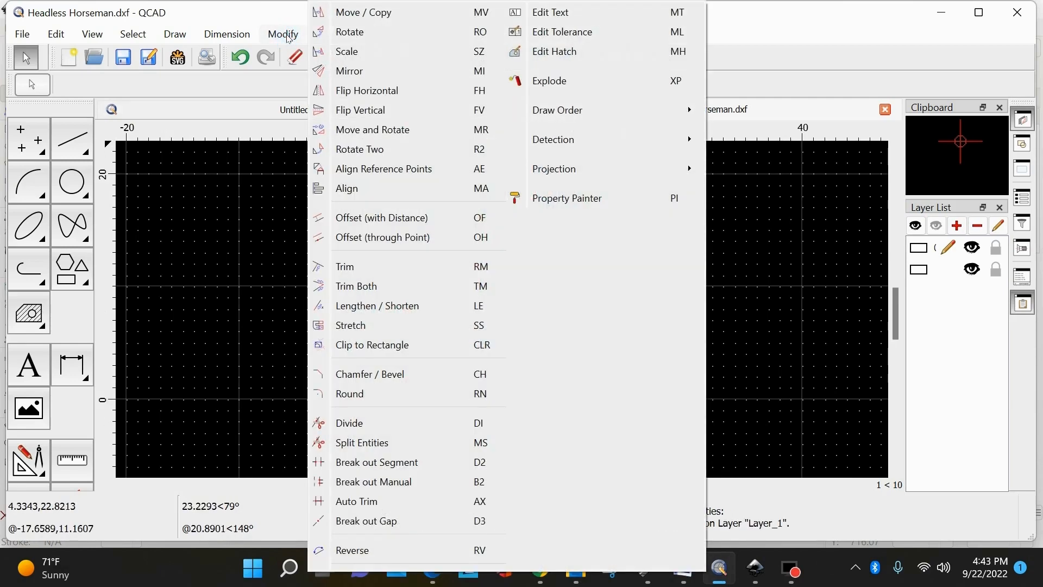
left_click(352, 53)
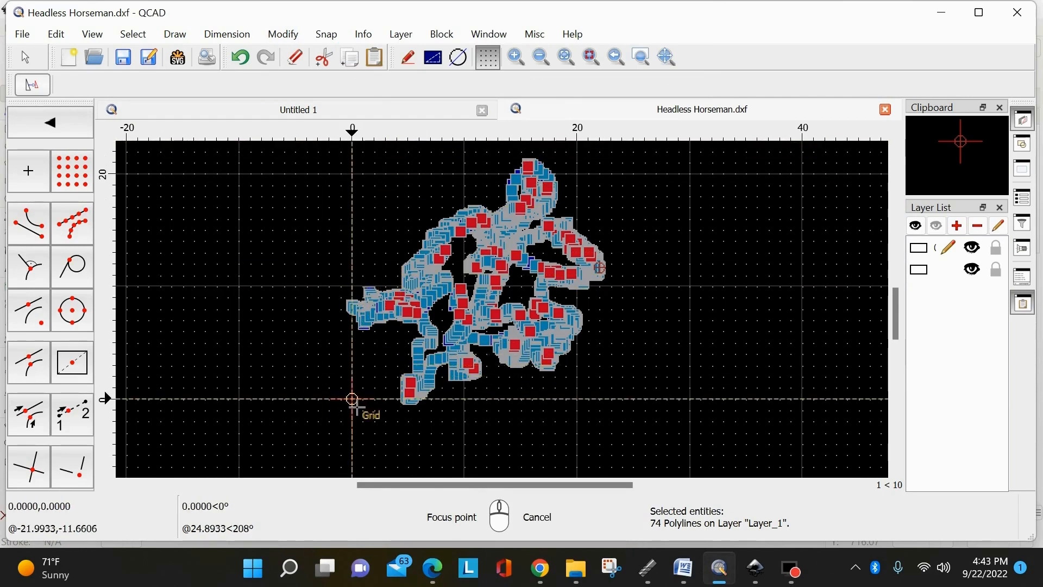
left_click(352, 399)
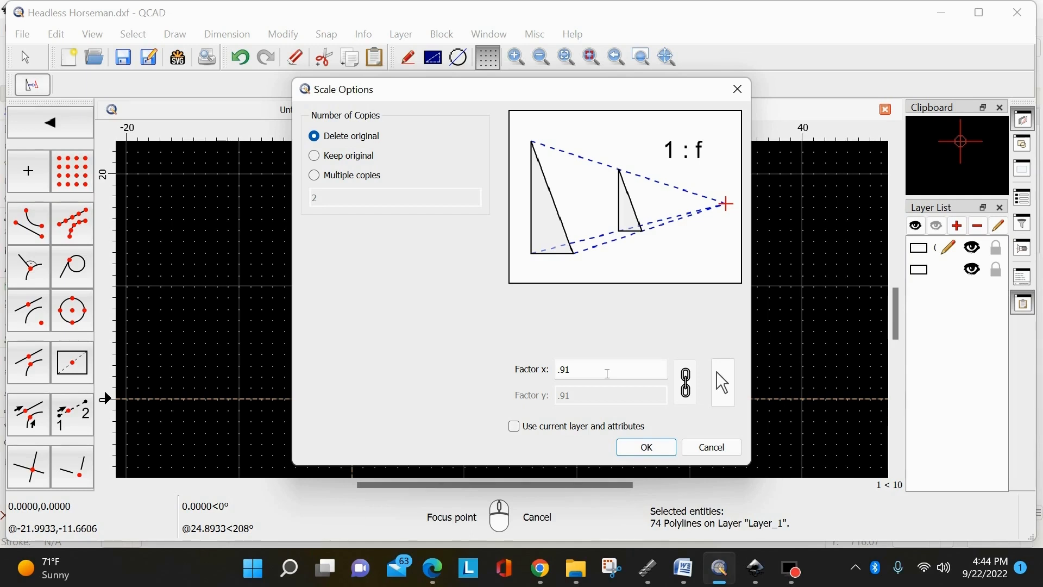
Scale the selected design by a linked X and Y factor of 1.09, deleting the original.
left_click(607, 373)
key("BackSpace")
key("BackSpace")
key("BackSpace")
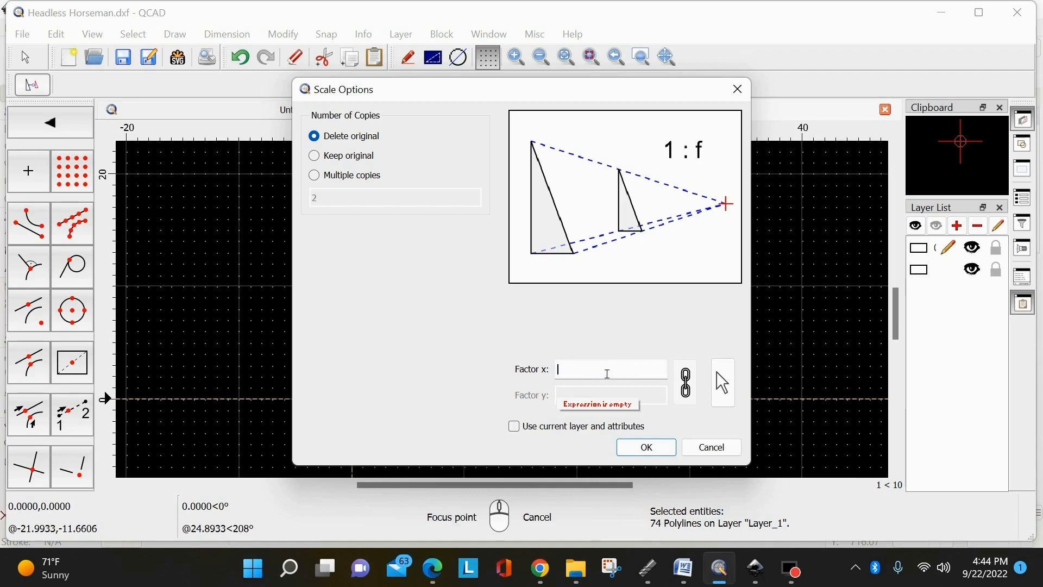
type("1.09")
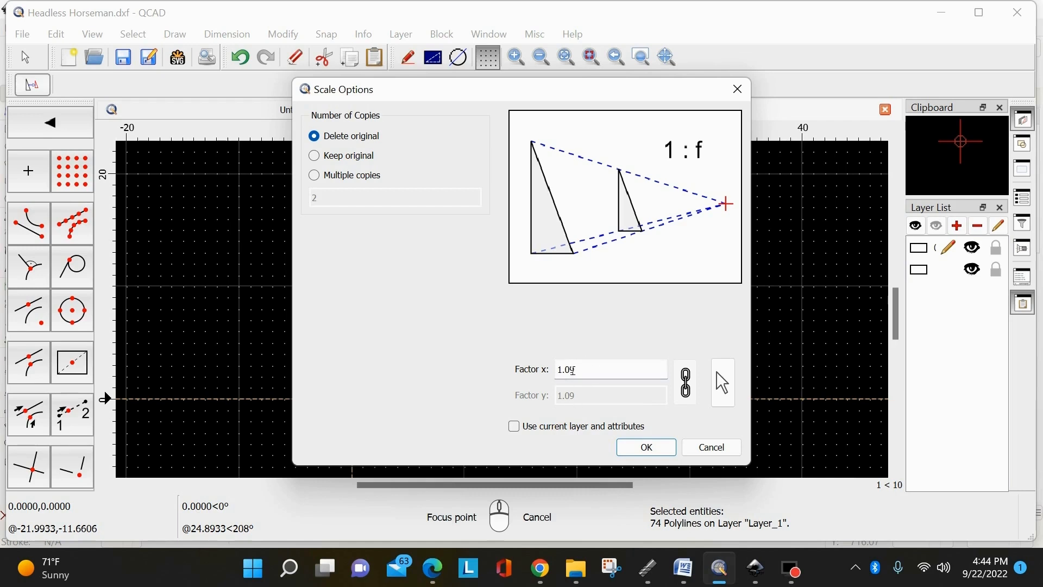
left_click(573, 370)
left_click(686, 402)
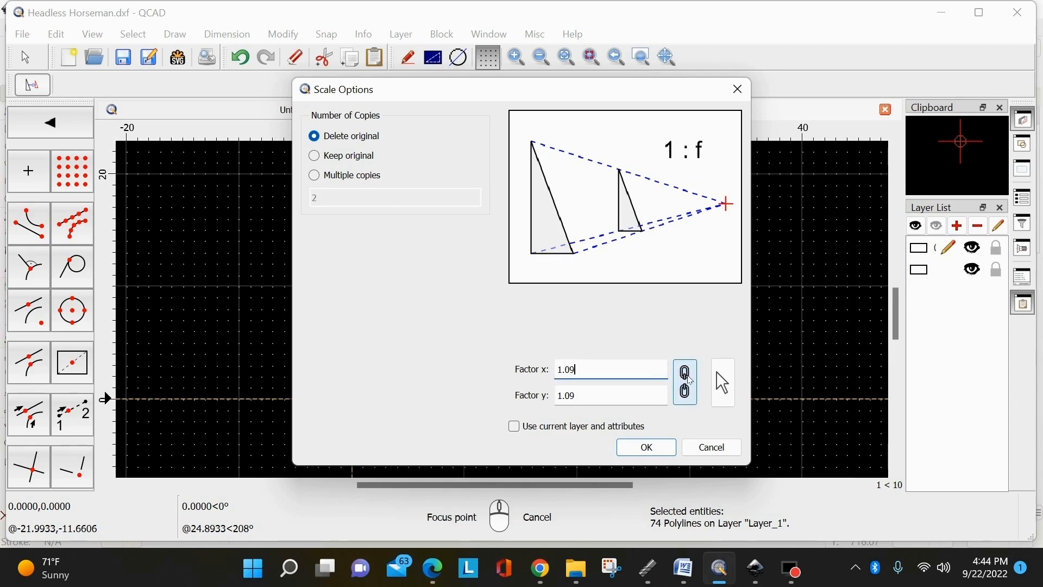
left_click(686, 390)
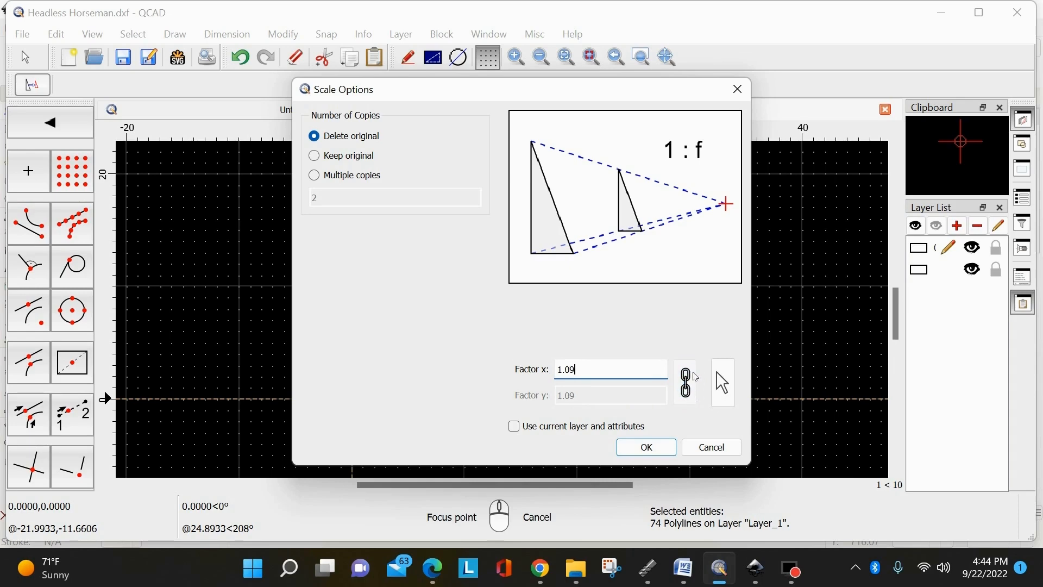
left_click(652, 453)
left_click(652, 347)
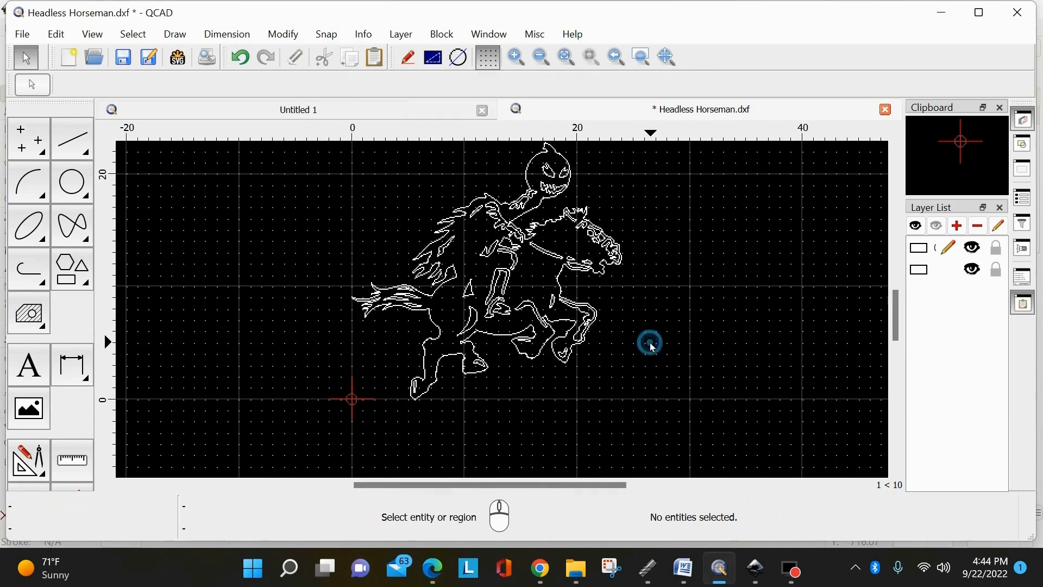
Measure the scaled design's overall width from tail tip to nose with a horizontal dimension, and cancel it unplaced.
scroll(497, 279, "up", 3)
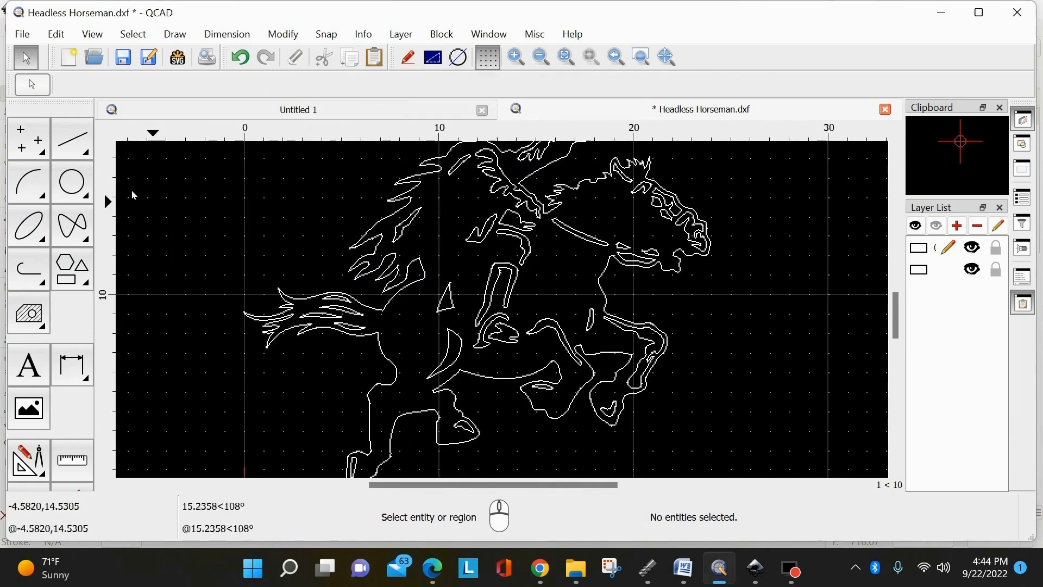
left_click(234, 34)
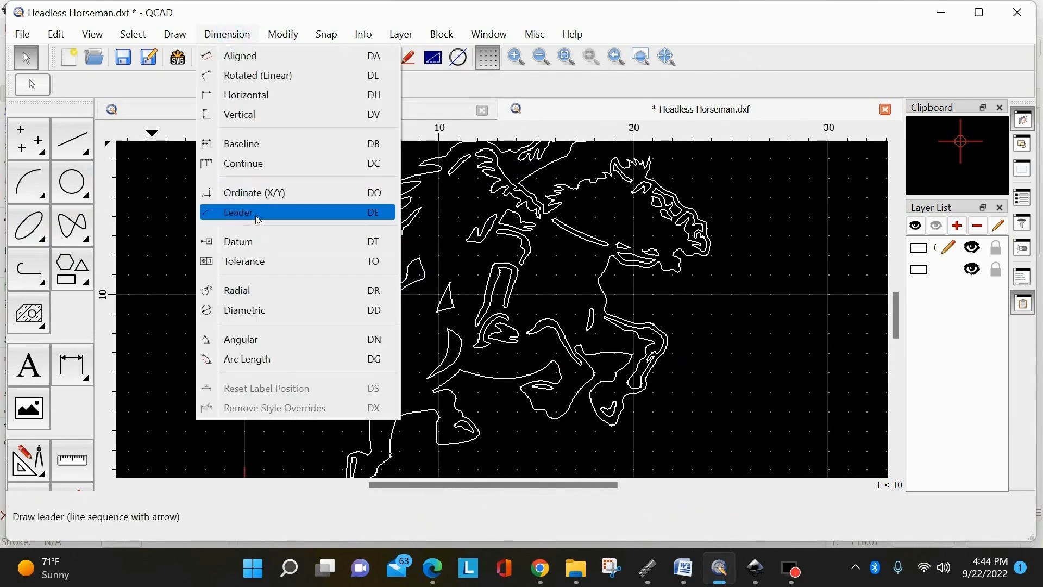
left_click(242, 95)
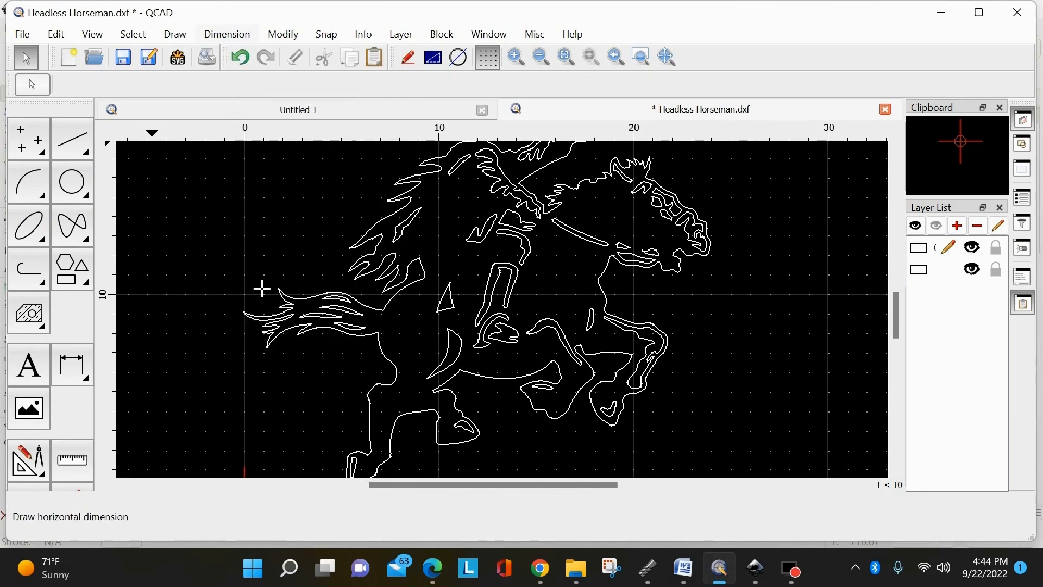
left_click(249, 319)
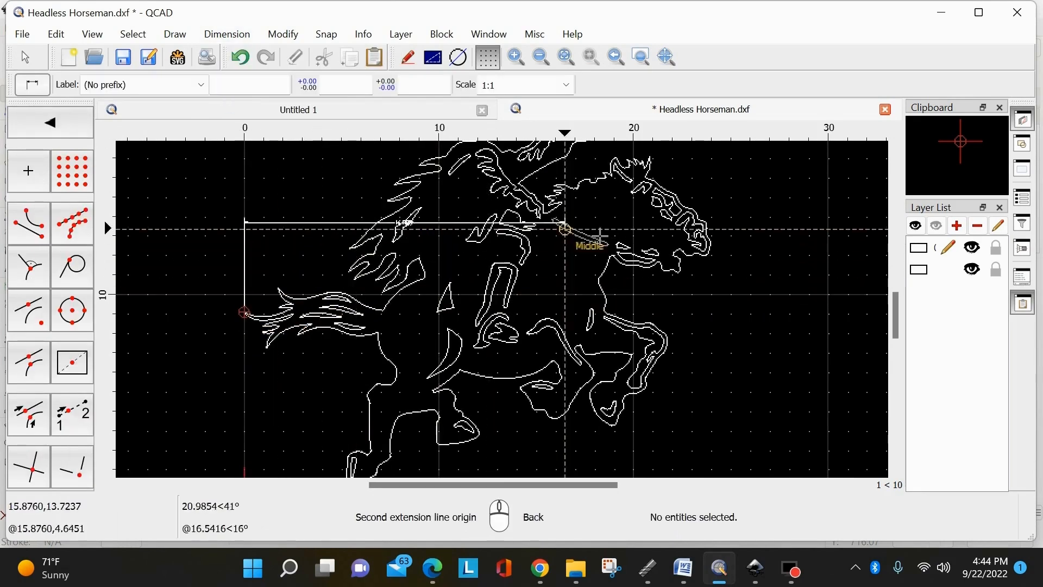
left_click(711, 242)
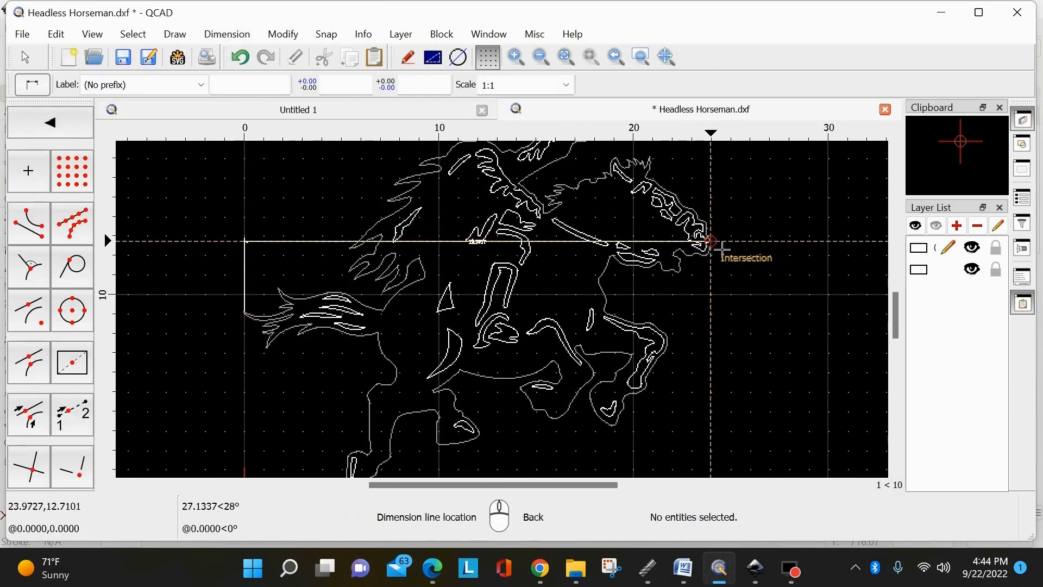
scroll(467, 235, "up", 9)
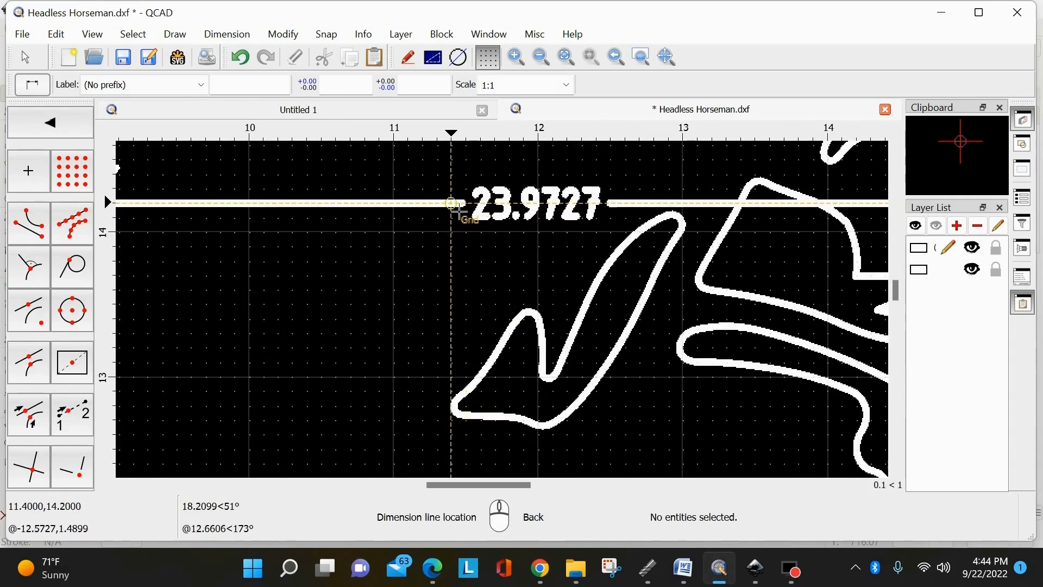
scroll(456, 209, "down", 4)
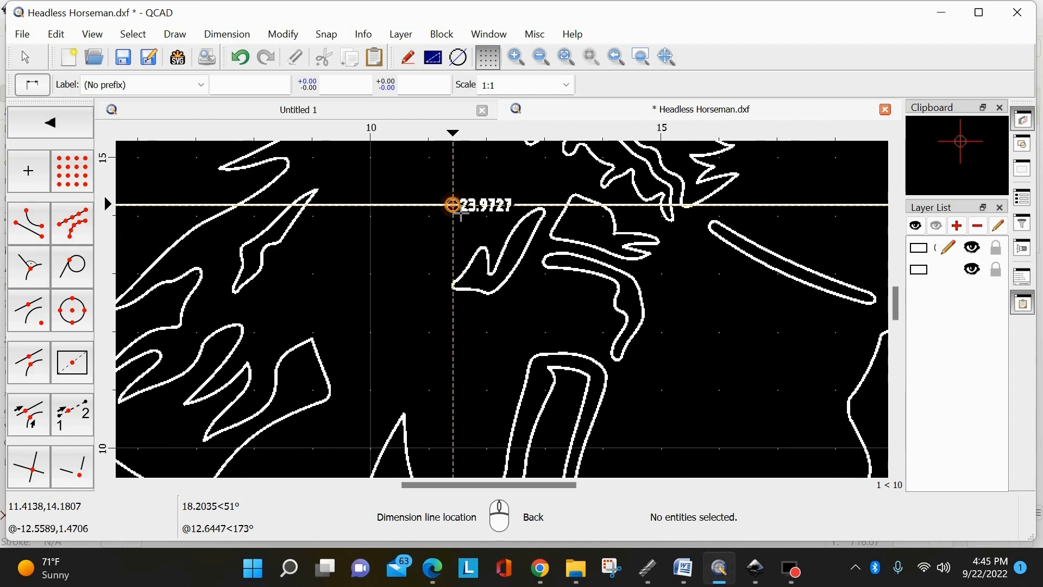
right_click(459, 213)
right_click(459, 213)
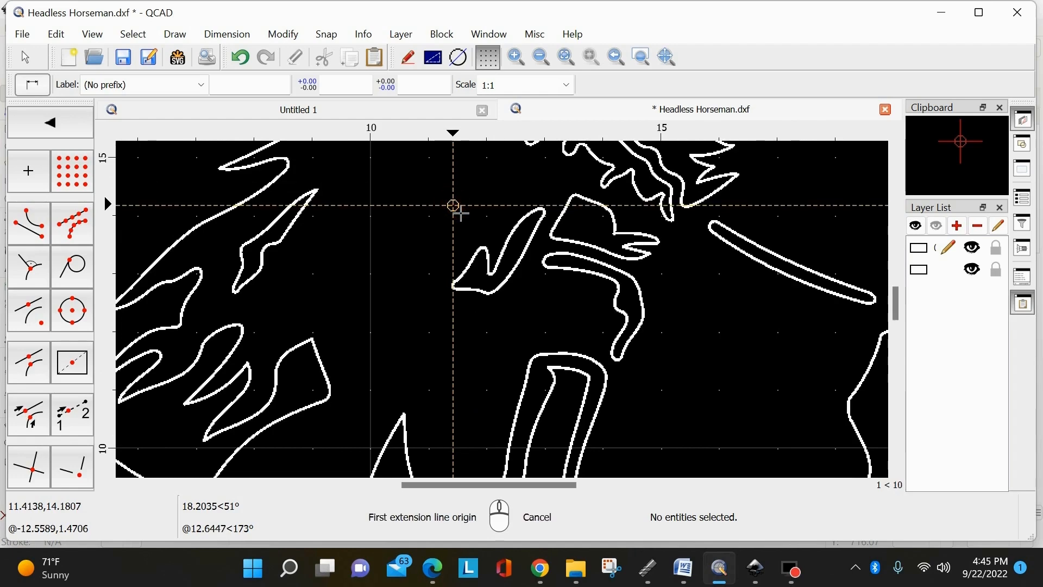
right_click(459, 214)
scroll(625, 247, "up", 4)
scroll(628, 254, "down", 7)
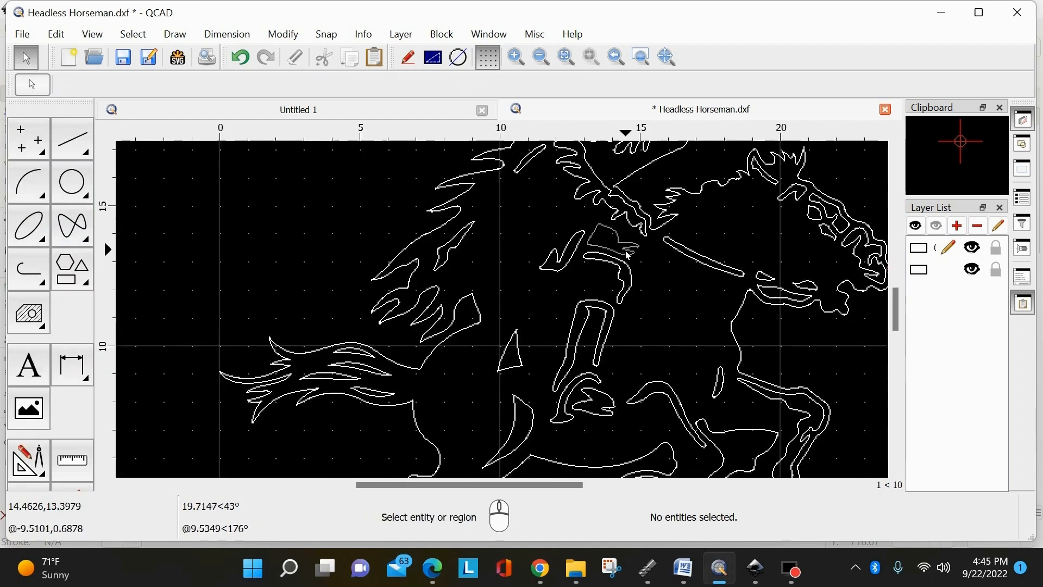
Undo the 1.09 scaling of the horseman design.
scroll(628, 254, "down", 4)
scroll(652, 272, "up", 2)
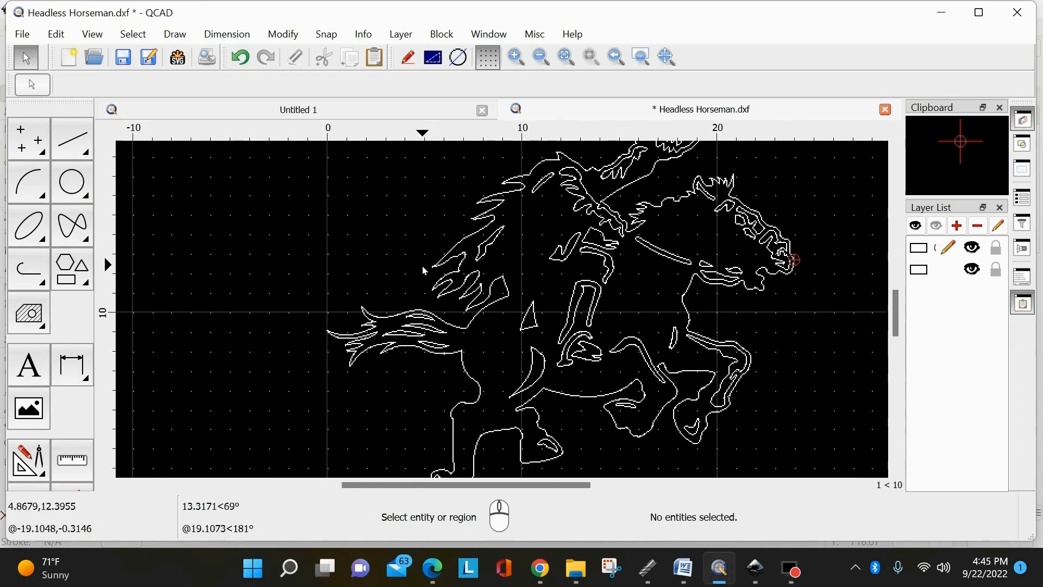
scroll(423, 270, "down", 1)
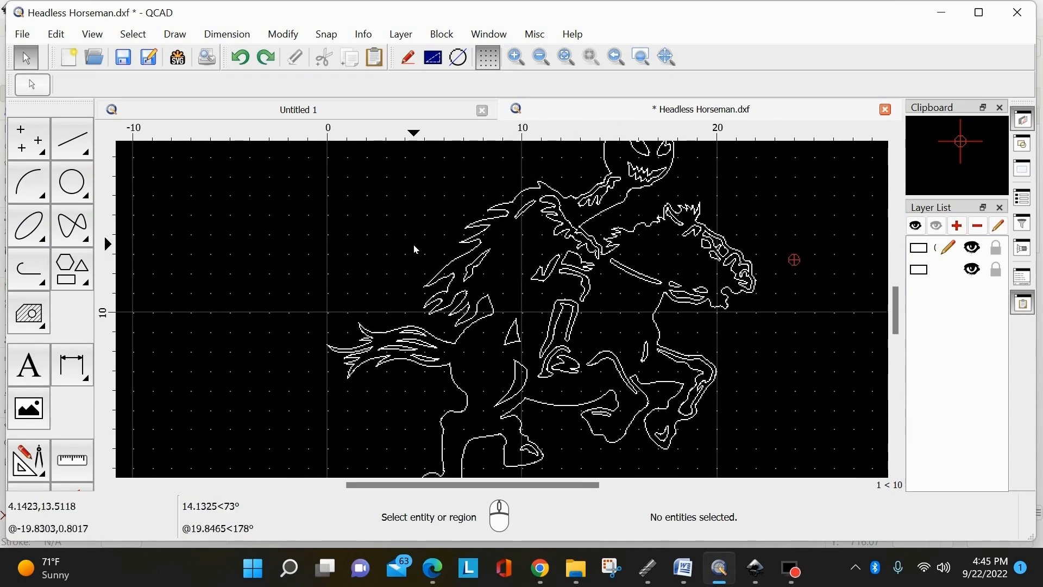
scroll(535, 278, "up", 1)
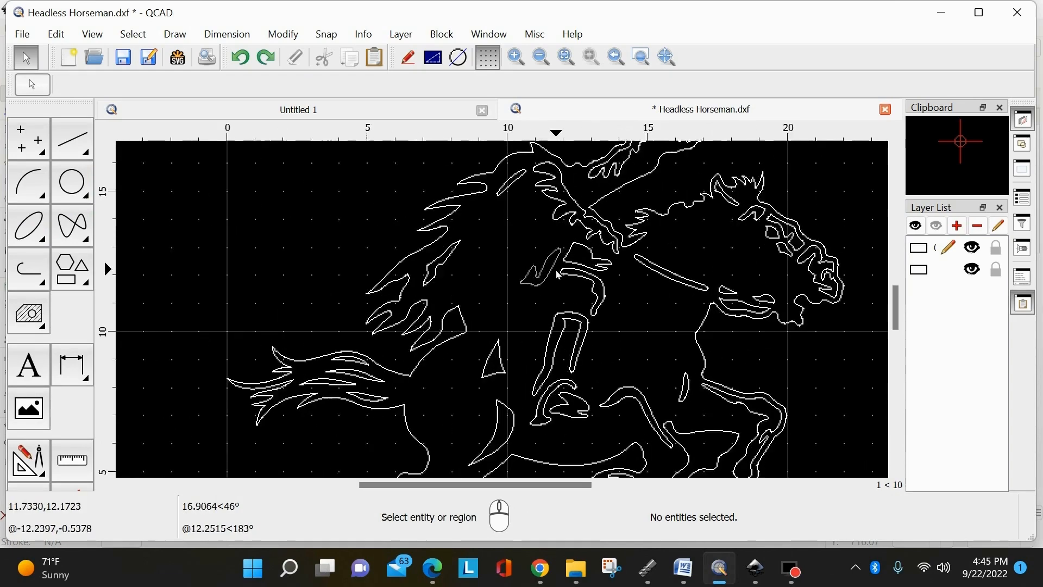
scroll(536, 278, "down", 1)
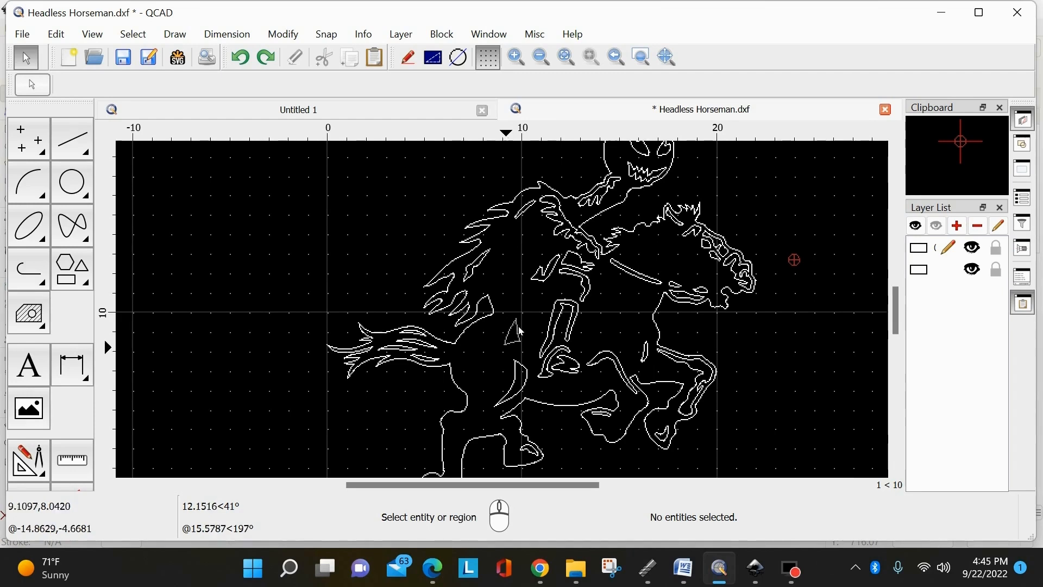
scroll(353, 195, "up", 1)
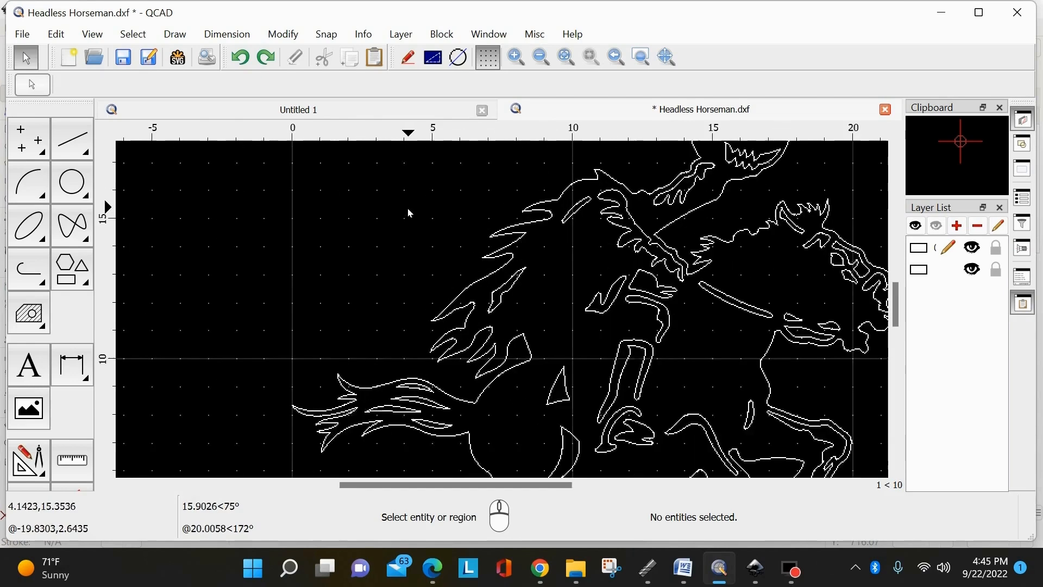
Select all of the horseman's outlines and start scaling them with the focus point at the origin (0,0).
scroll(407, 211, "down", 4)
left_click_drag(344, 148, 611, 405)
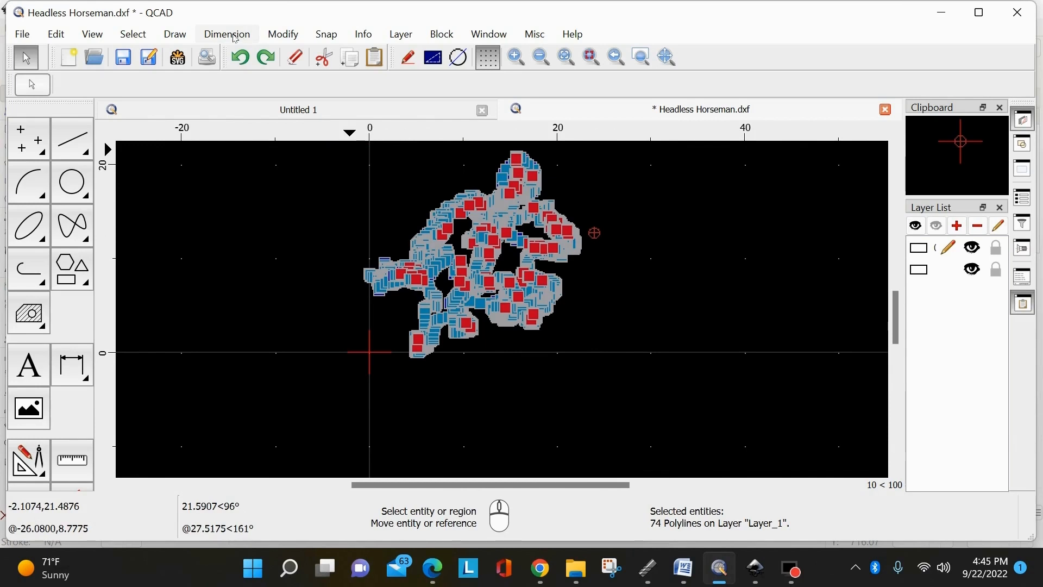
left_click_drag(322, 149, 585, 409)
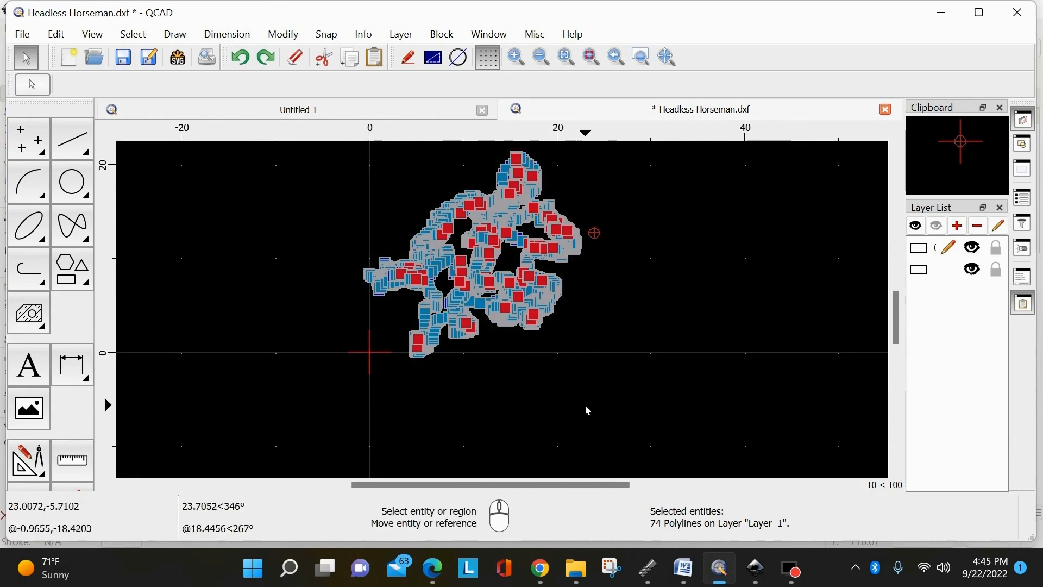
left_click(286, 37)
left_click(339, 54)
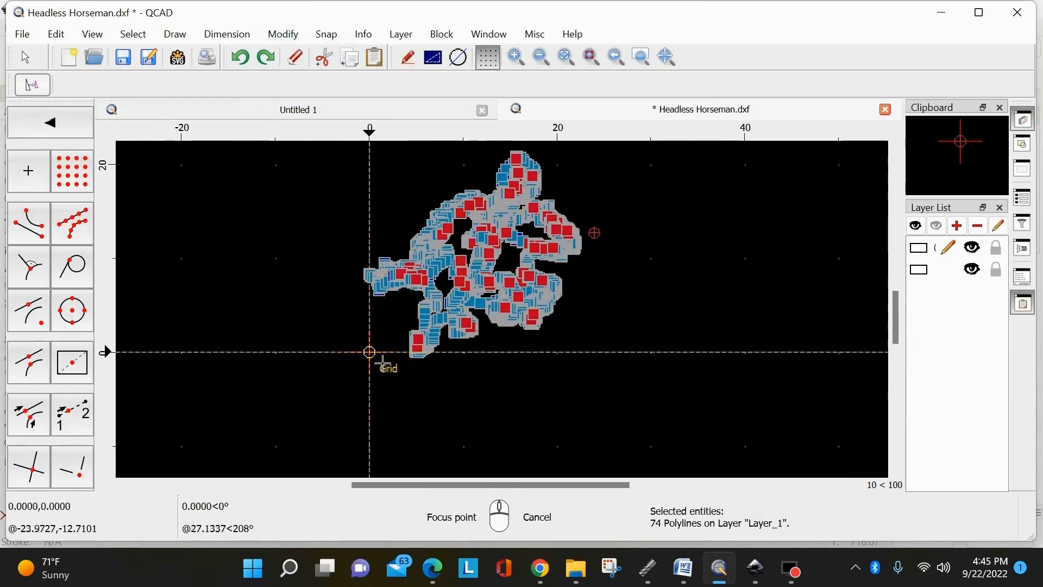
left_click(380, 359)
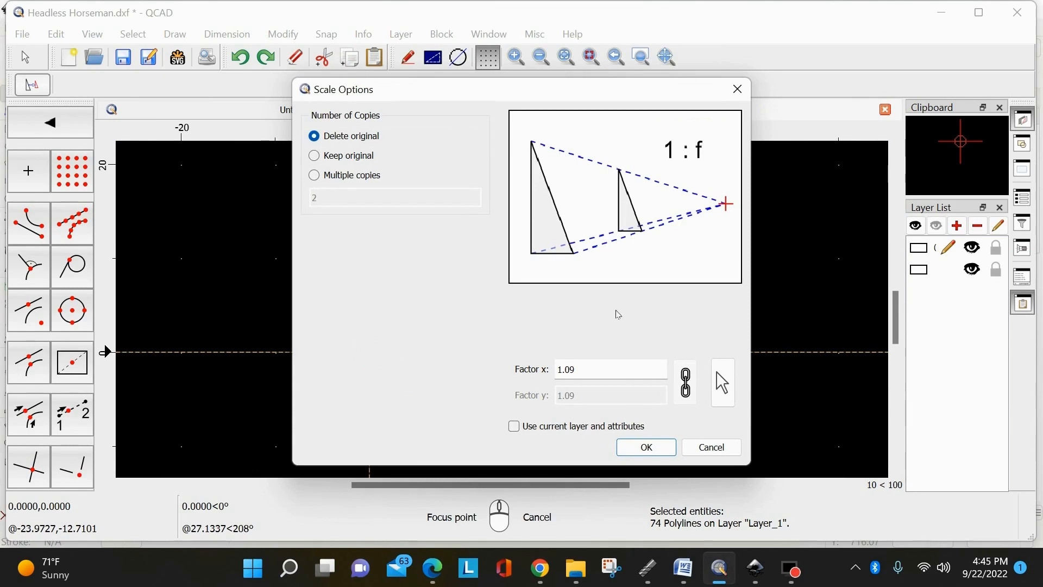
Scale the selected outlines by a linked X and Y factor of .91, deleting the original.
left_click(584, 368)
key("BackSpace")
key("BackSpace")
key("BackSpace")
key("BackSpace")
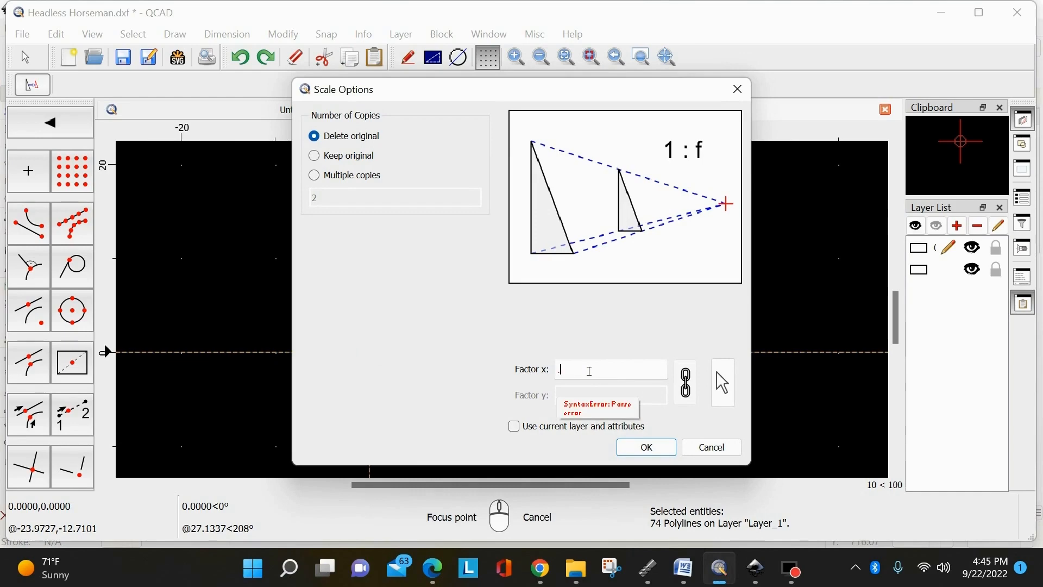
type("0.1")
key("Return")
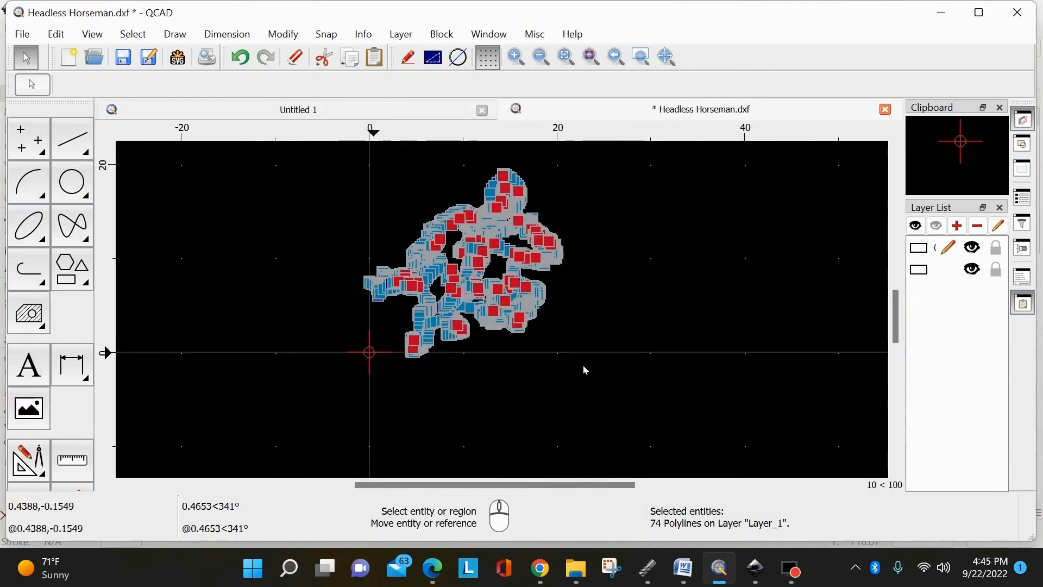
Clear the selection and start a horizontal dimension from the tip of the horse's tail.
scroll(618, 235, "up", 3)
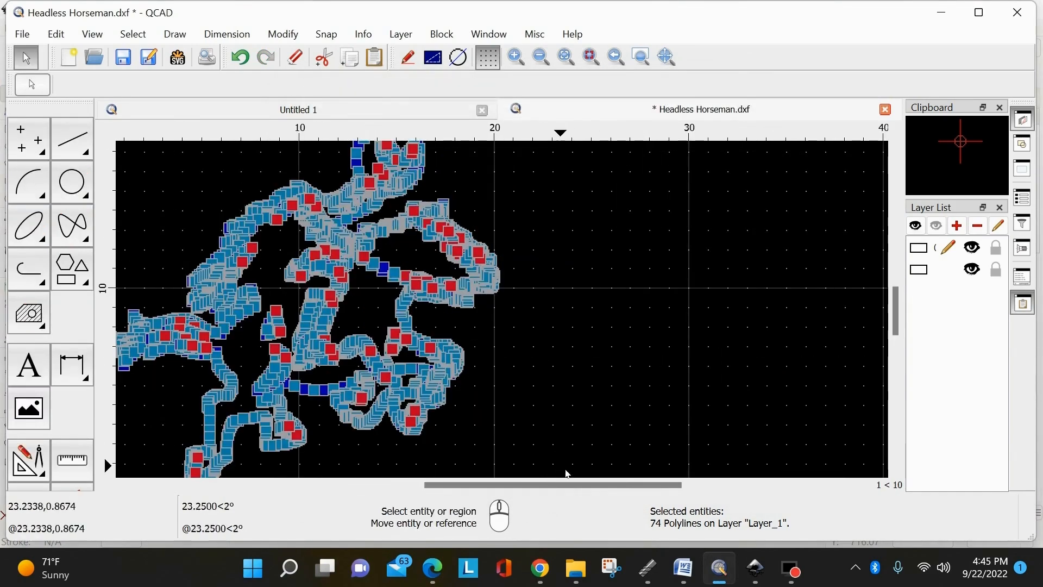
left_click_drag(575, 485, 513, 485)
scroll(273, 328, "up", 6)
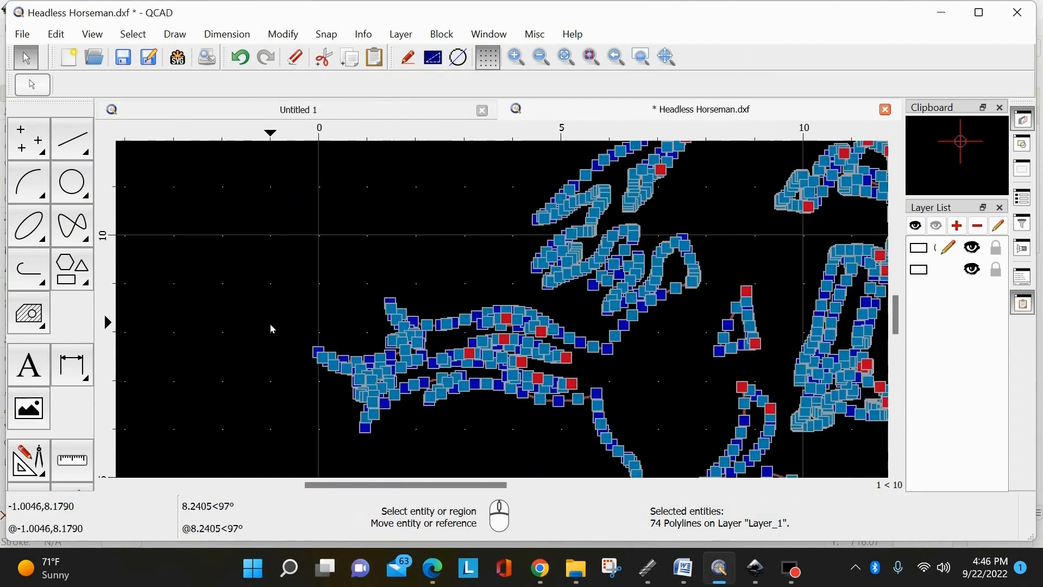
left_click(275, 209)
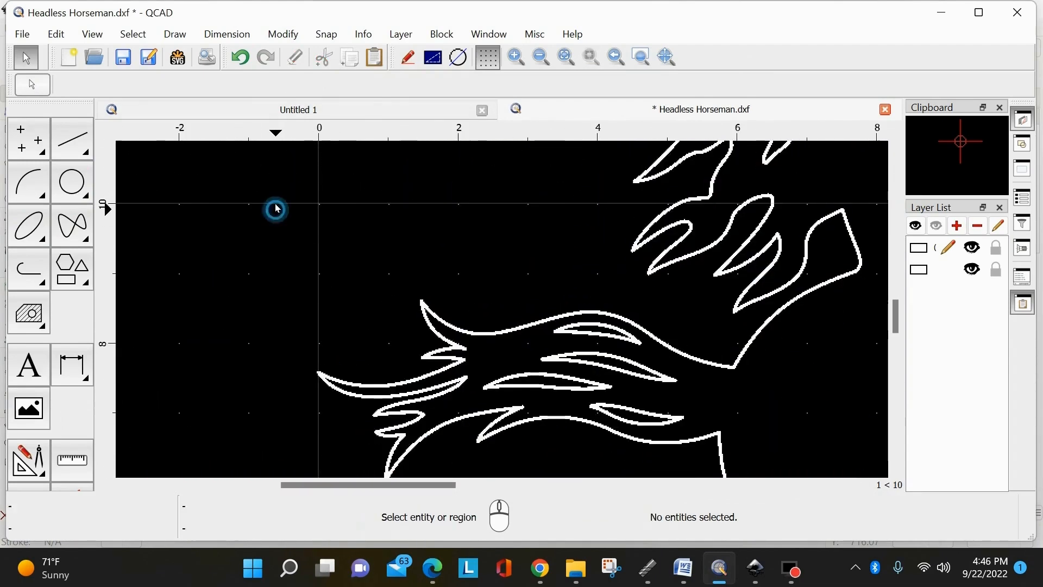
left_click(232, 35)
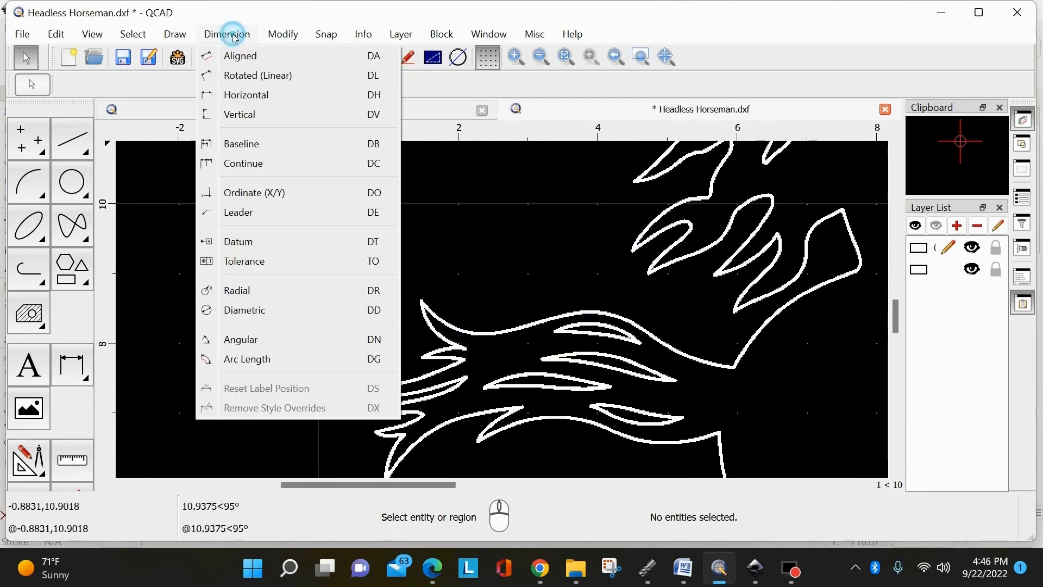
left_click(247, 96)
left_click(321, 377)
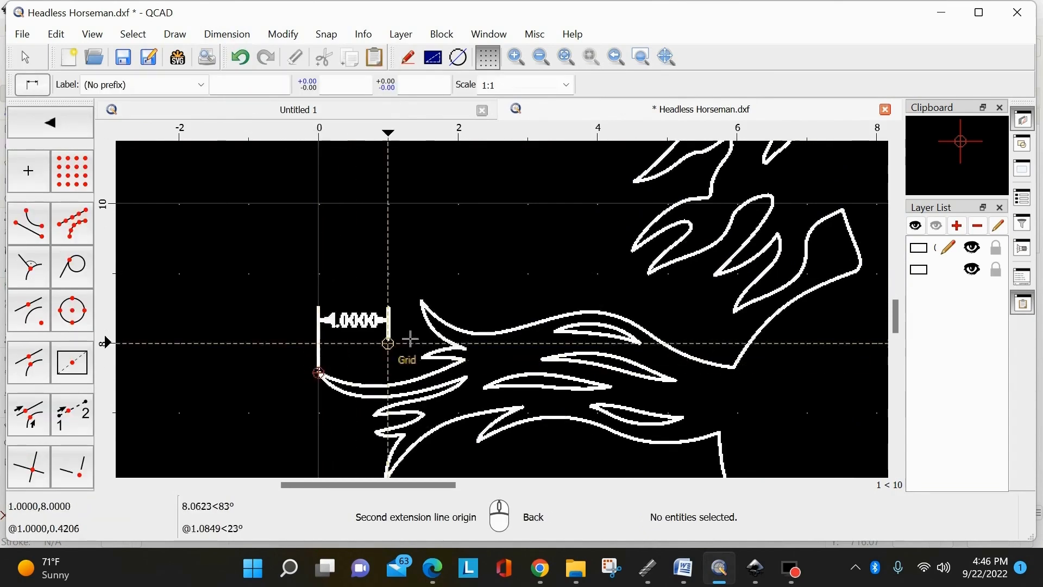
Extend the horizontal dimension to the tip of the horse's nose and read the design's overall width on its preview.
scroll(405, 326, "up", 4)
scroll(430, 304, "down", 7)
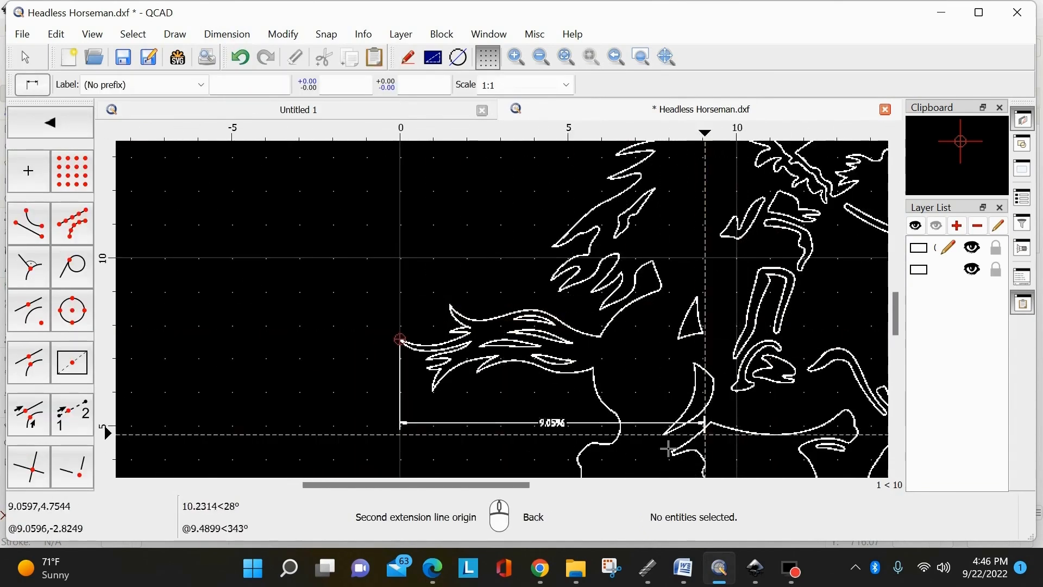
left_click_drag(519, 484, 637, 487)
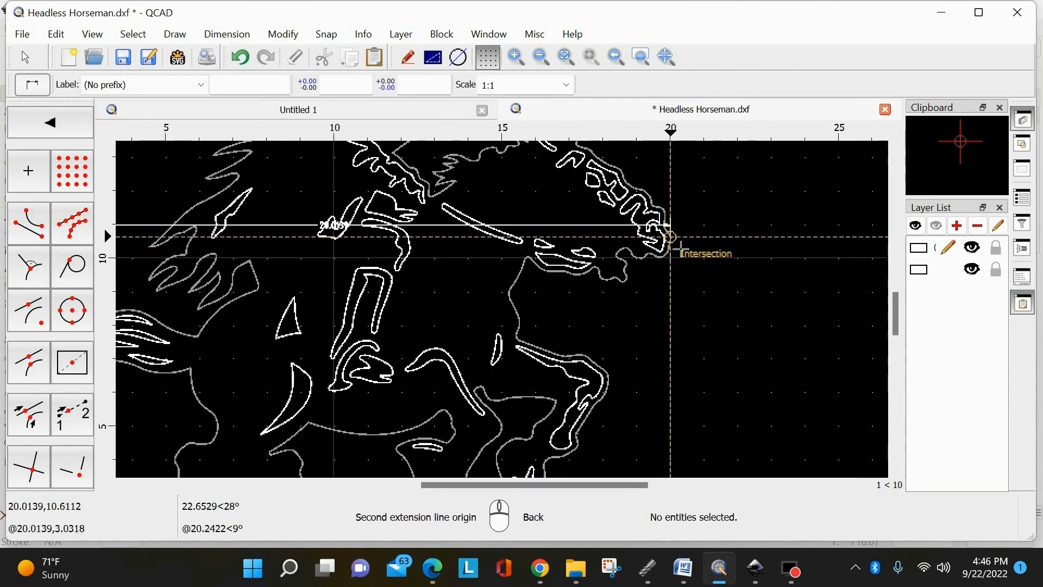
scroll(678, 249, "up", 2)
left_click(679, 249)
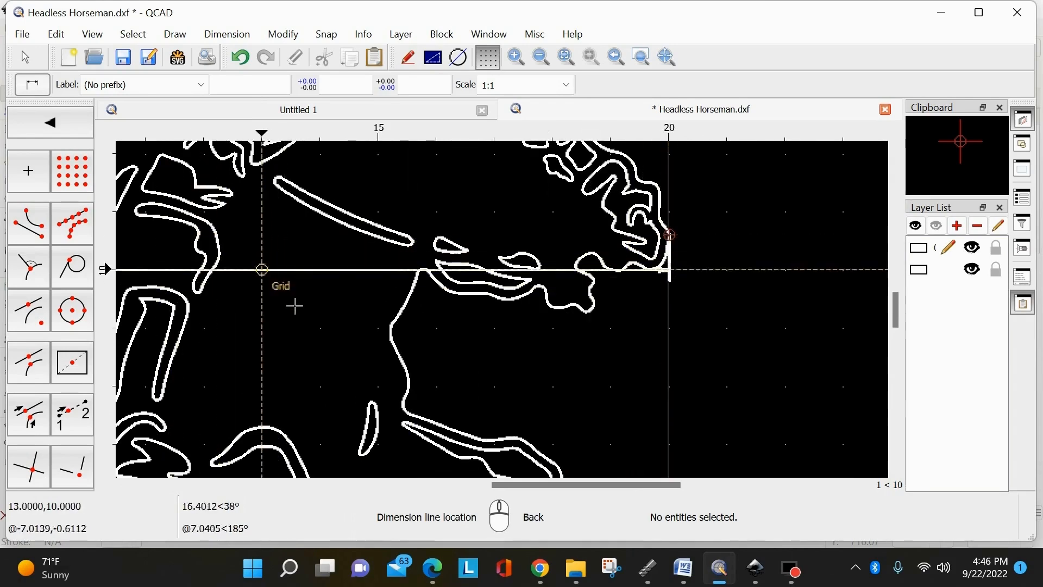
left_click_drag(519, 485, 425, 486)
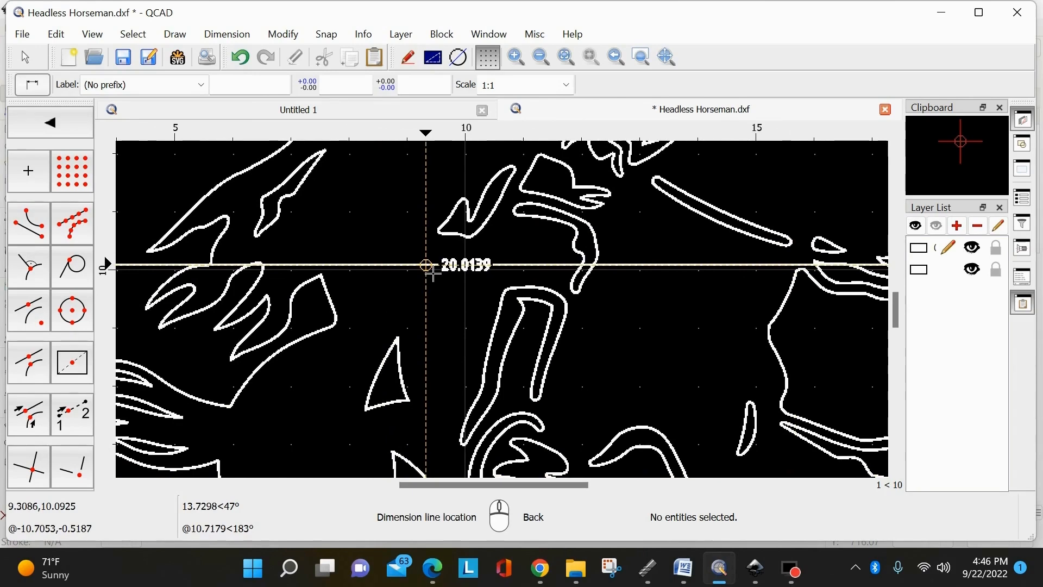
scroll(466, 272, "up", 5)
scroll(473, 270, "down", 6)
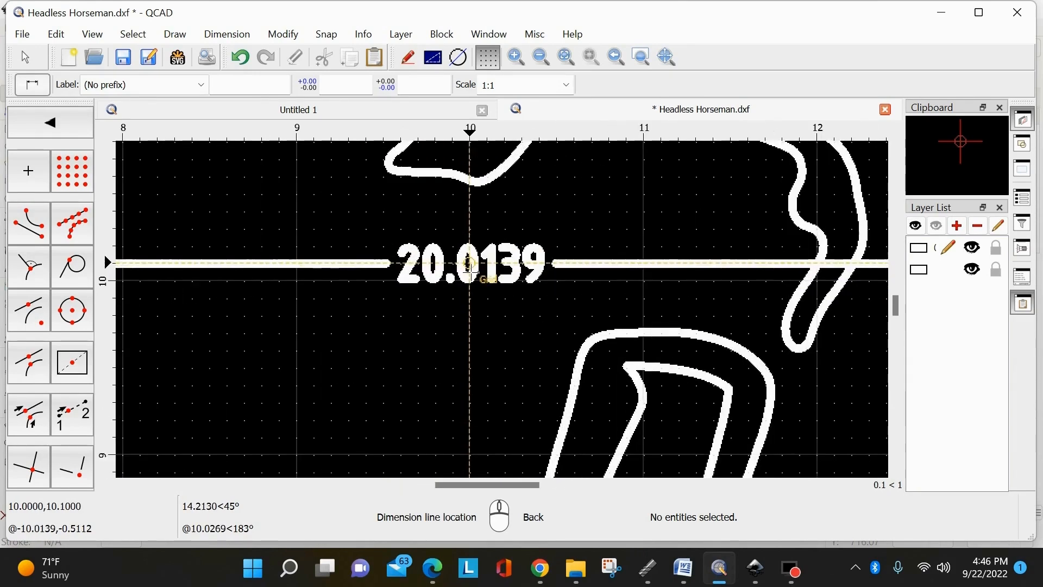
Place the overall width dimension above the pumpkin head at Y = 21 and end dimensioning.
scroll(476, 269, "down", 6)
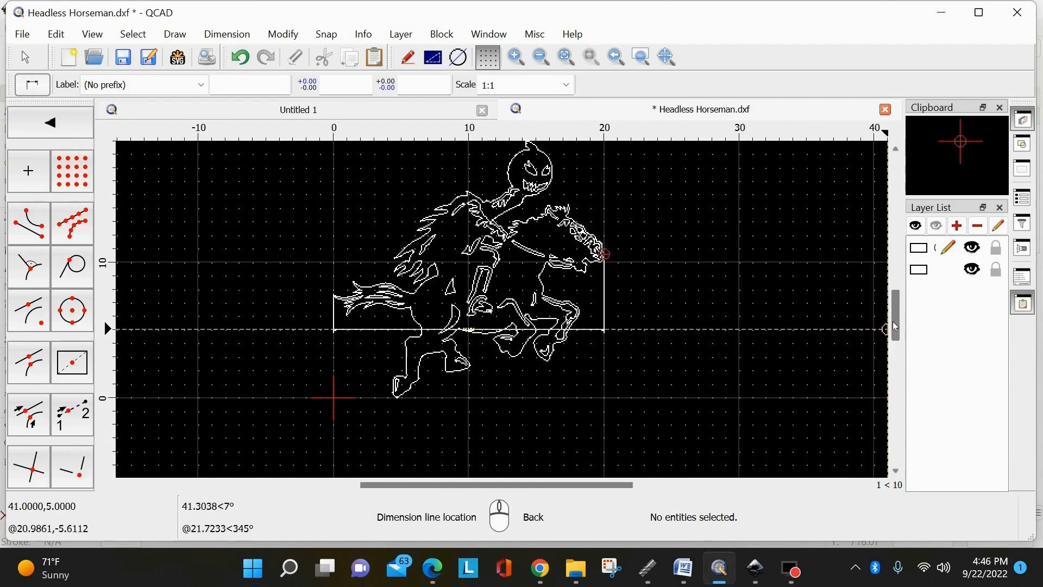
left_click_drag(893, 327, 891, 308)
left_click(468, 227)
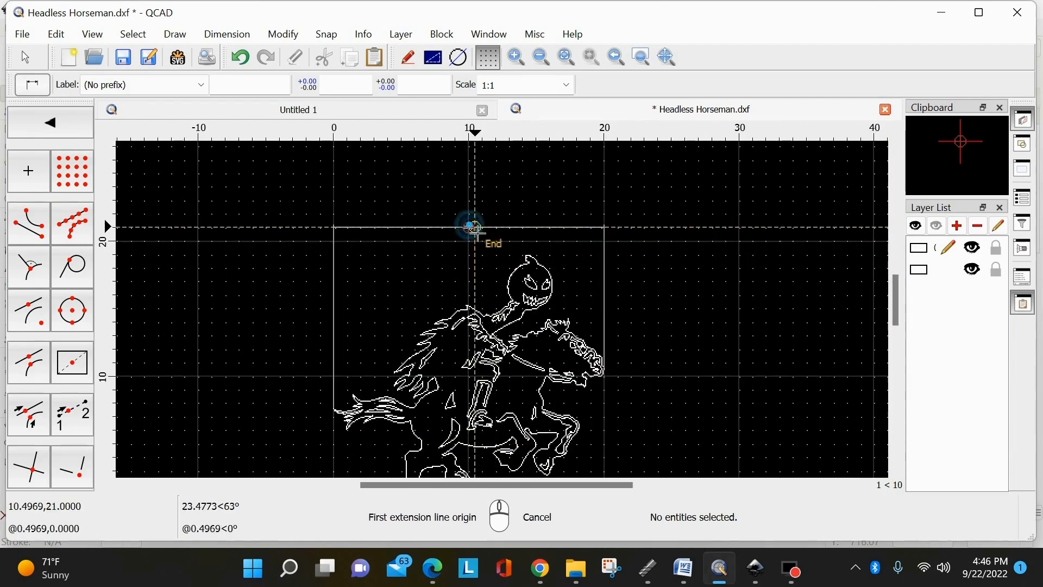
right_click(496, 227)
scroll(478, 233, "up", 7)
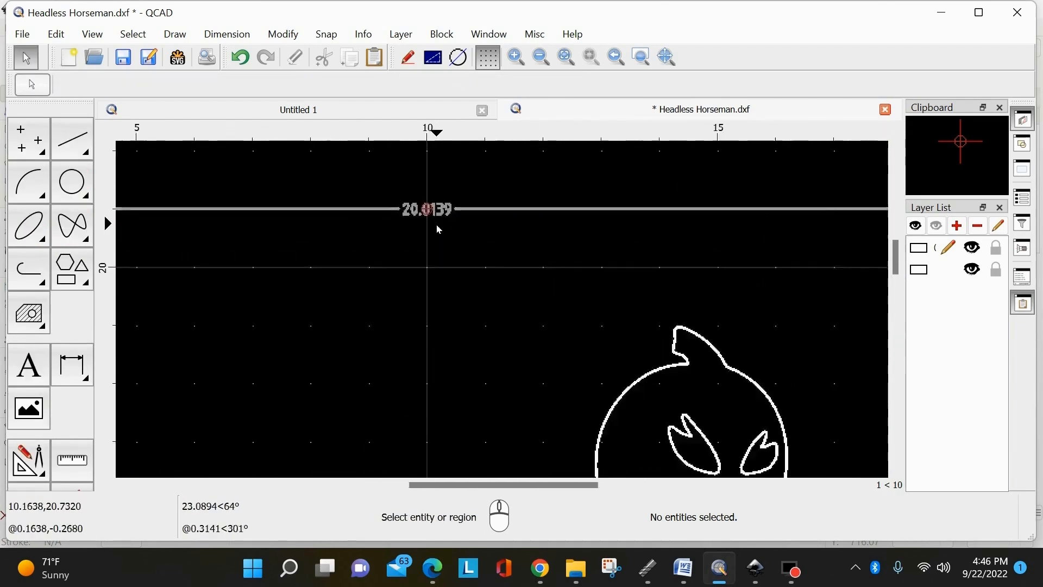
Delete the width dimension above the pumpkin head and bring the whole design back into view.
scroll(509, 210, "down", 5)
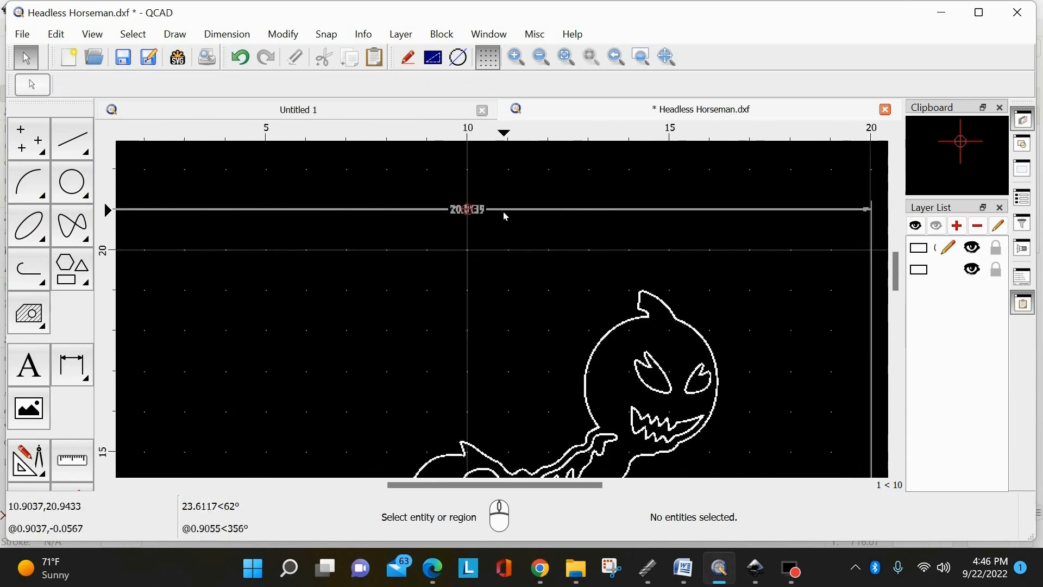
left_click(510, 211)
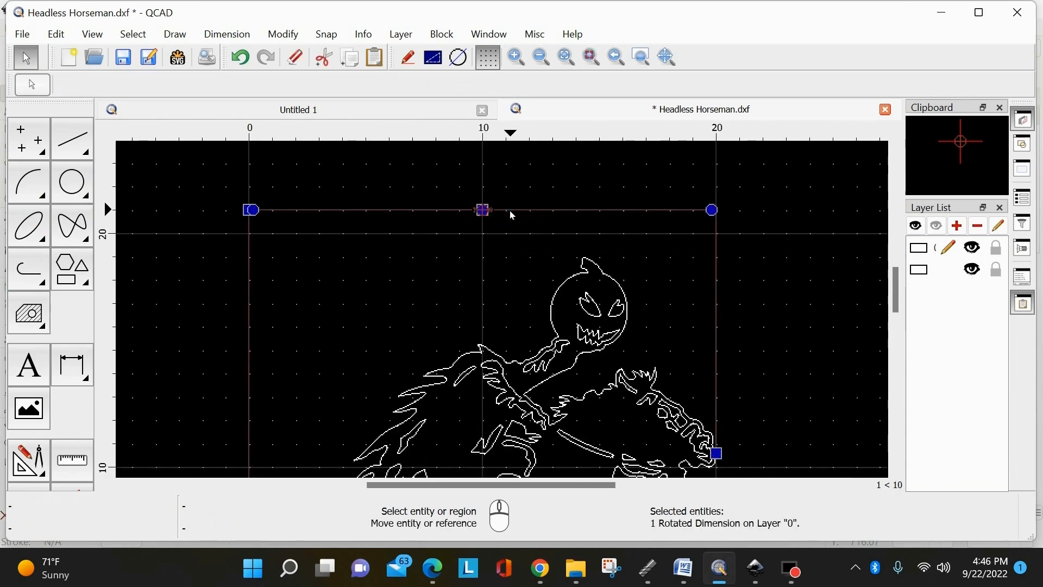
key("Delete")
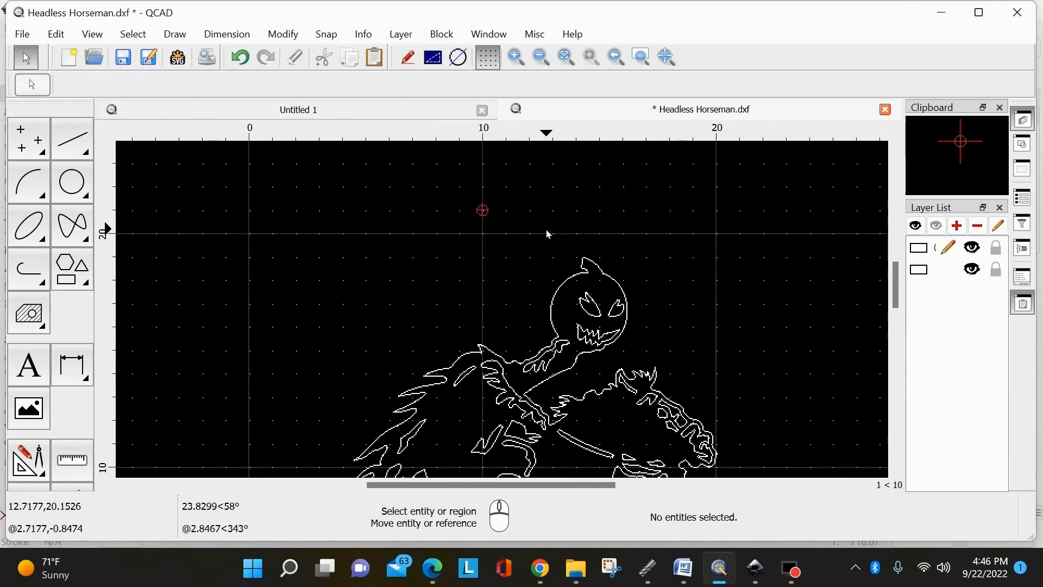
scroll(596, 244, "down", 2)
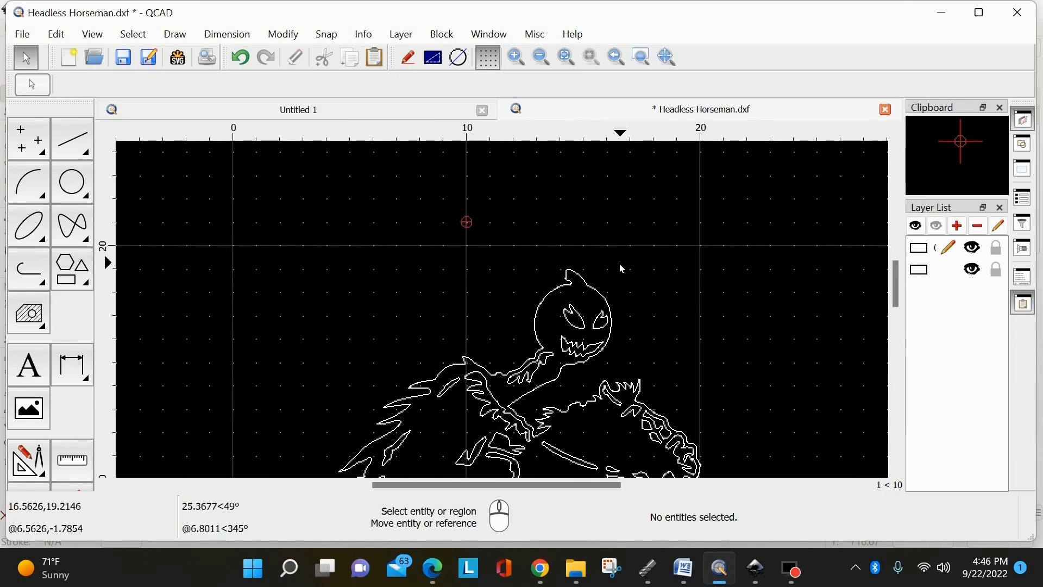
scroll(621, 274, "down", 2)
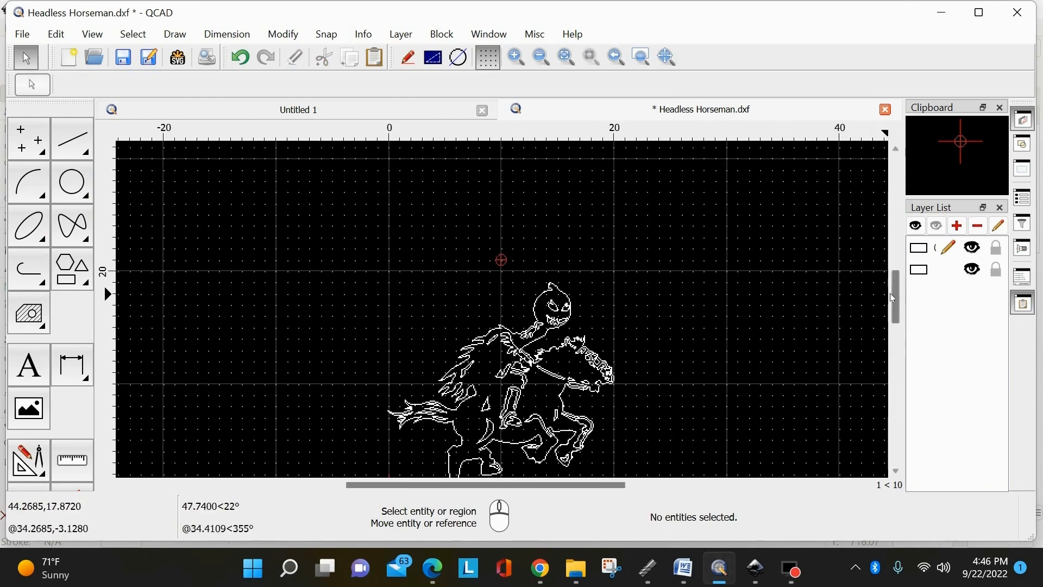
left_click_drag(894, 295, 894, 309)
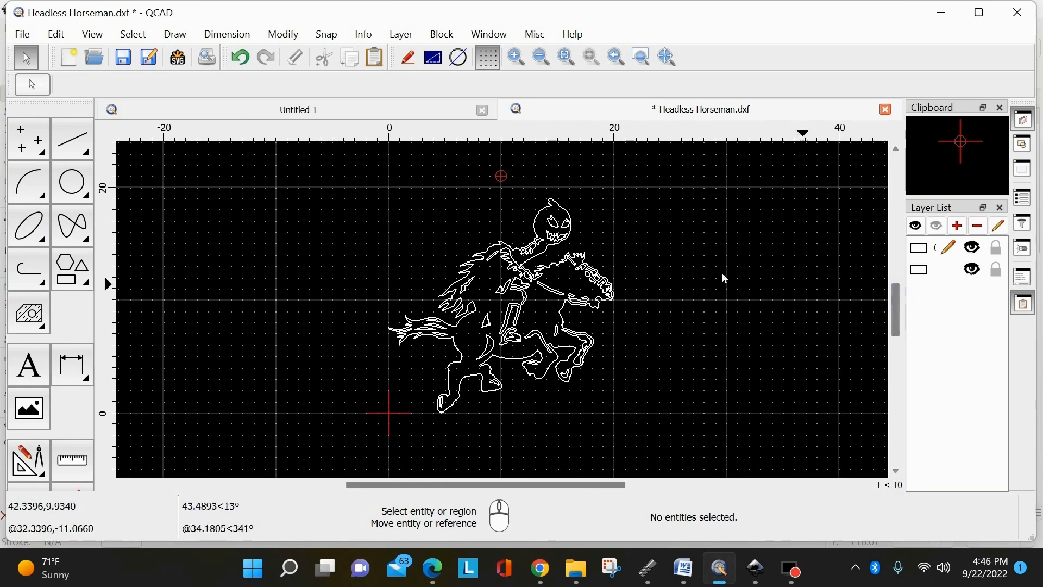
Select the whole horseman design and start scaling it with the drawing origin (0,0) as the focus point.
left_click(655, 176)
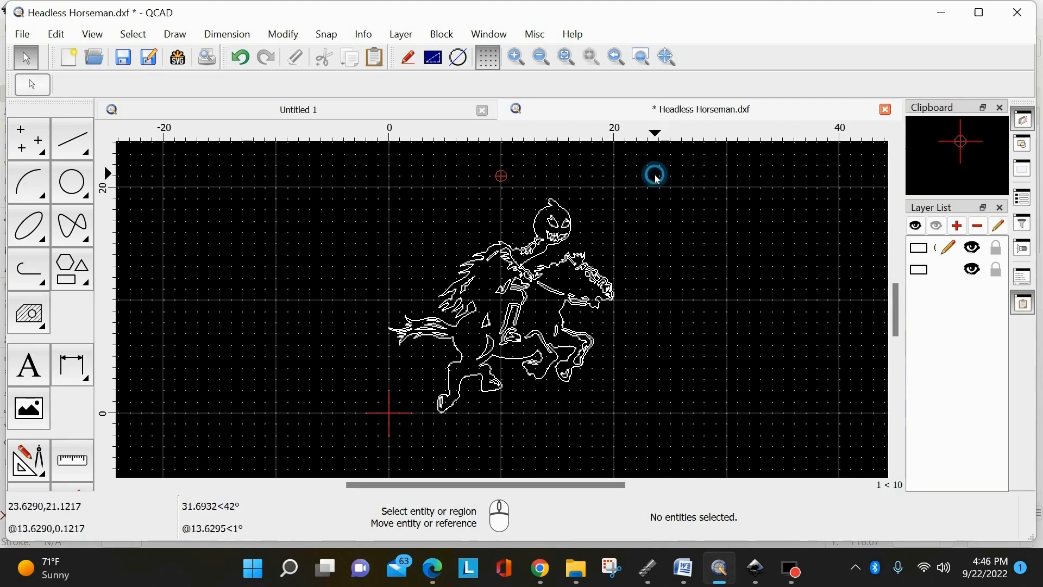
left_click(358, 446)
left_click(279, 35)
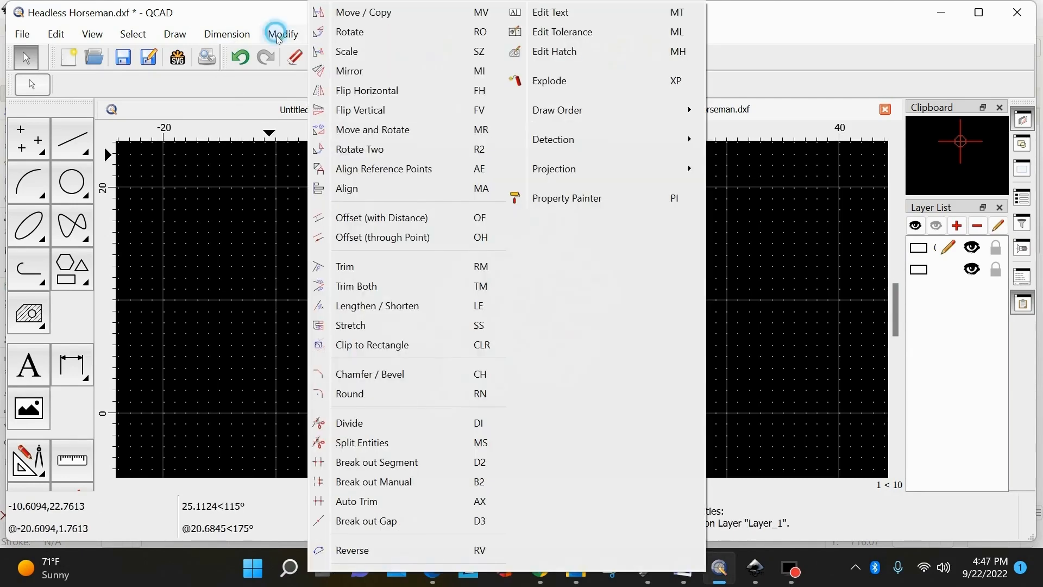
left_click(350, 51)
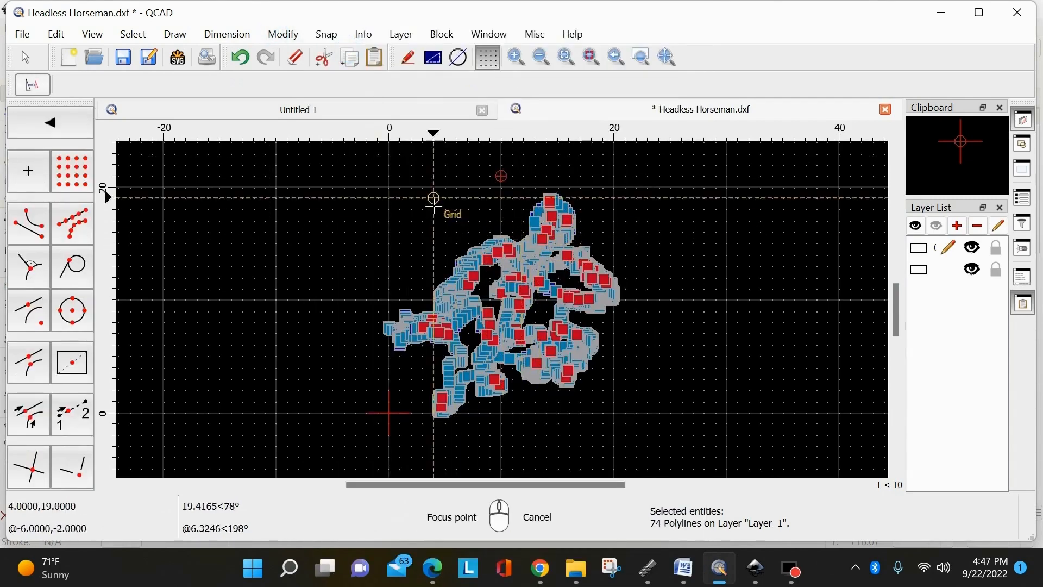
left_click(389, 414)
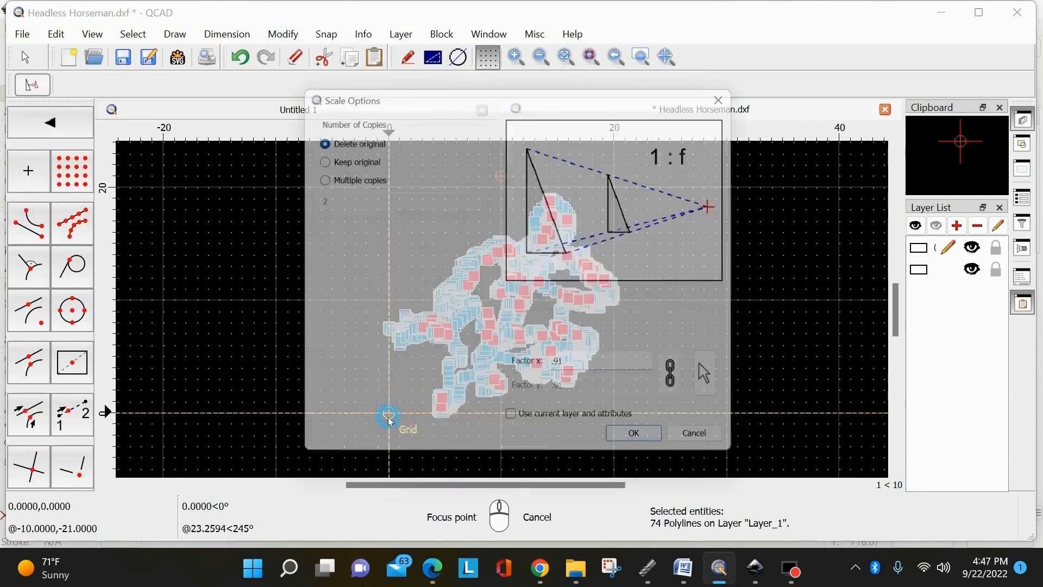
Scale the design uniformly by a factor of 2, deleting the original, and clear the selection.
left_click(600, 371)
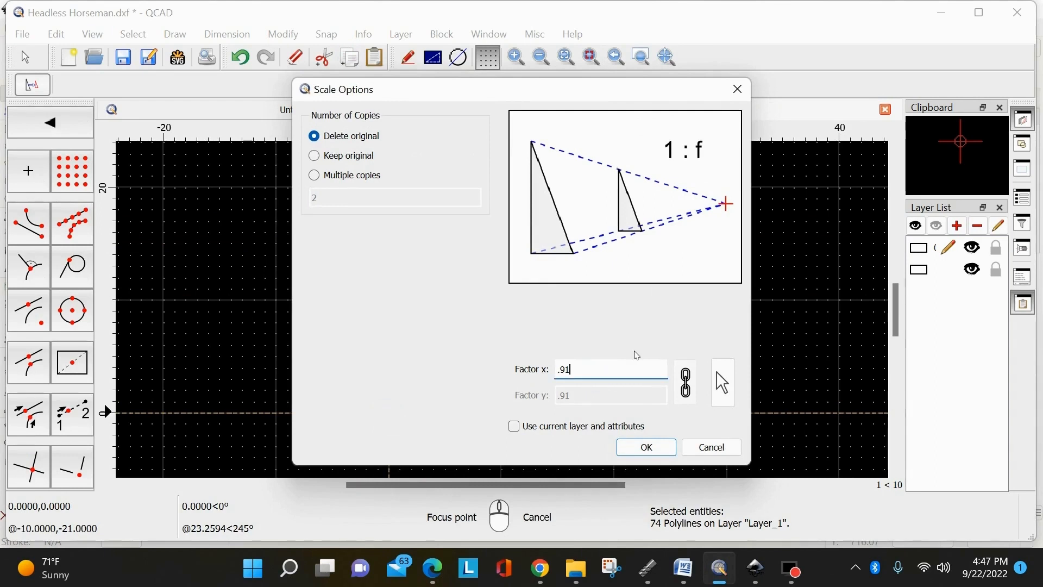
key("BackSpace")
key("BackSpace")
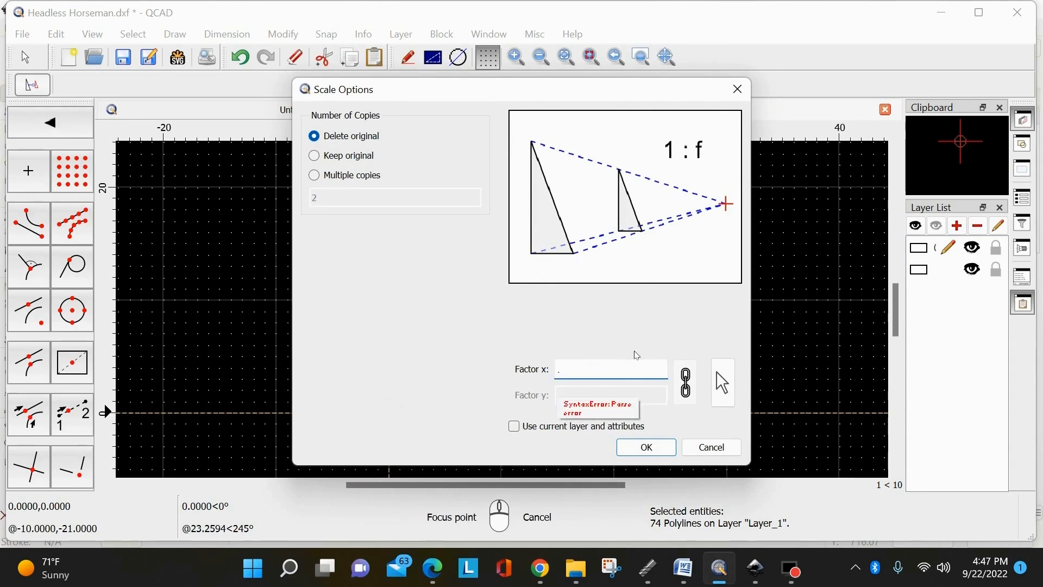
key("BackSpace")
type("2")
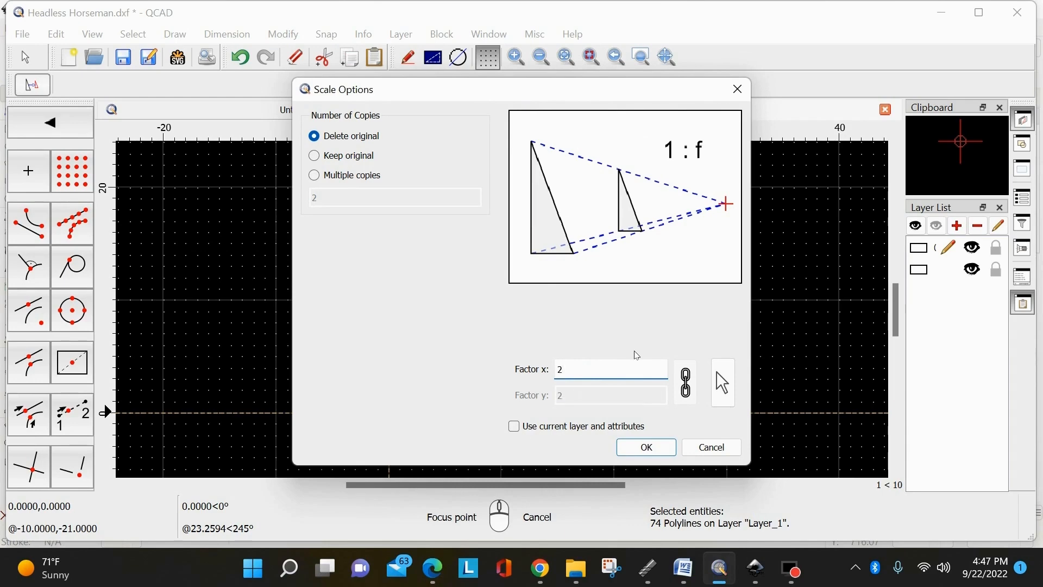
key("Return")
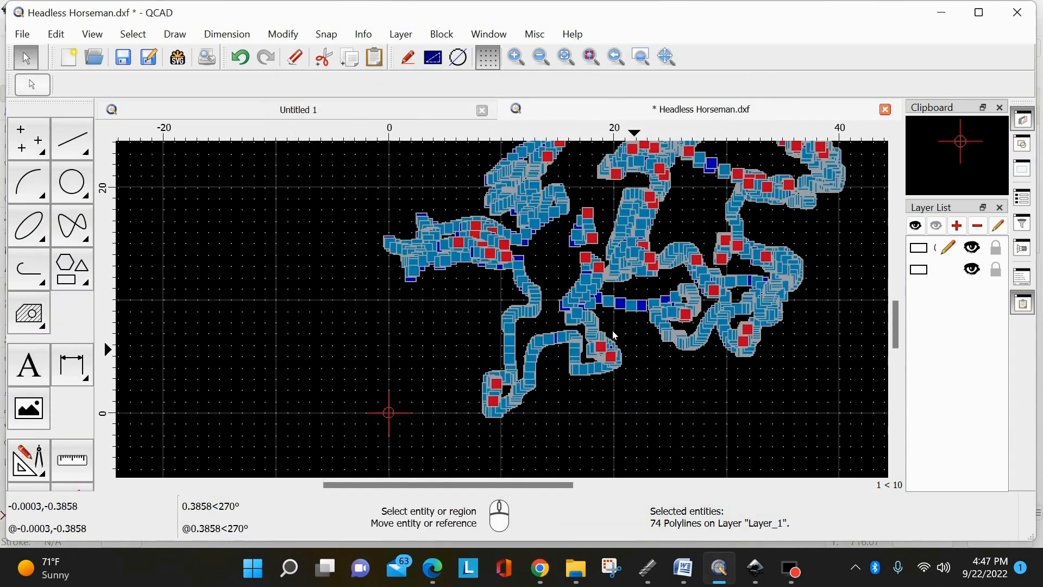
scroll(654, 297, "up", 3)
scroll(646, 298, "down", 7)
left_click(774, 296)
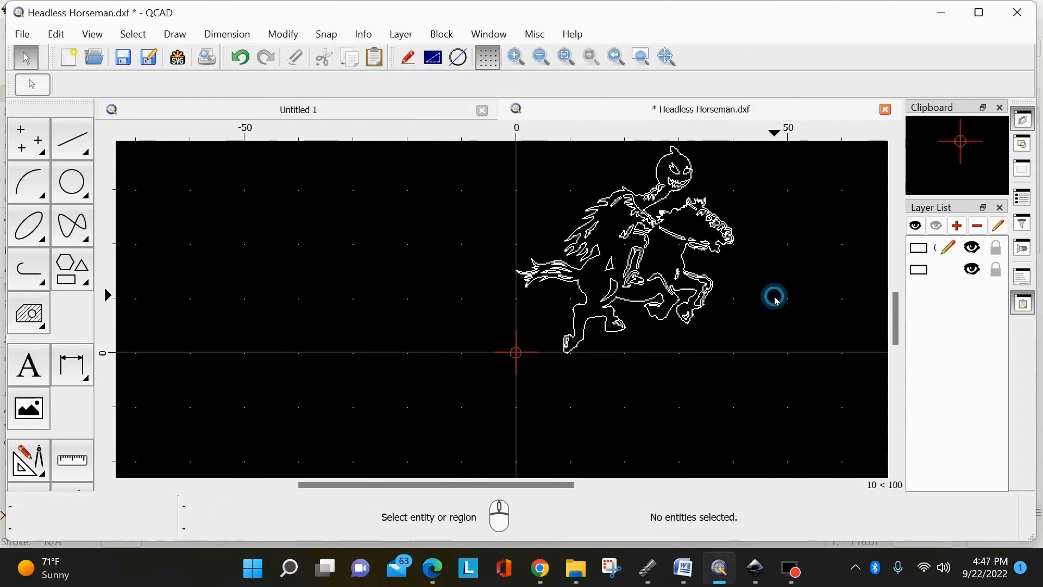
left_click(22, 35)
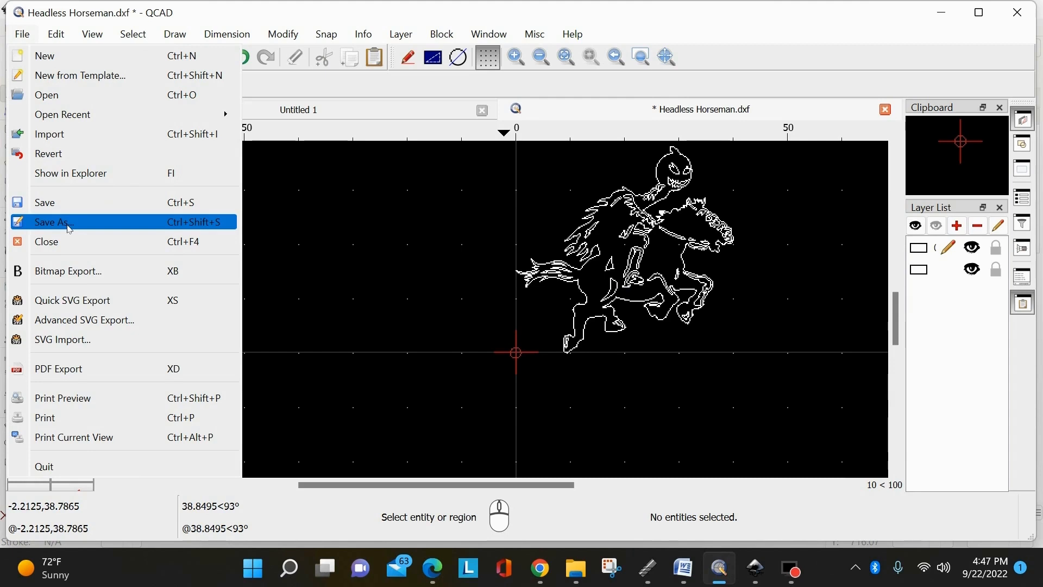
left_click(346, 213)
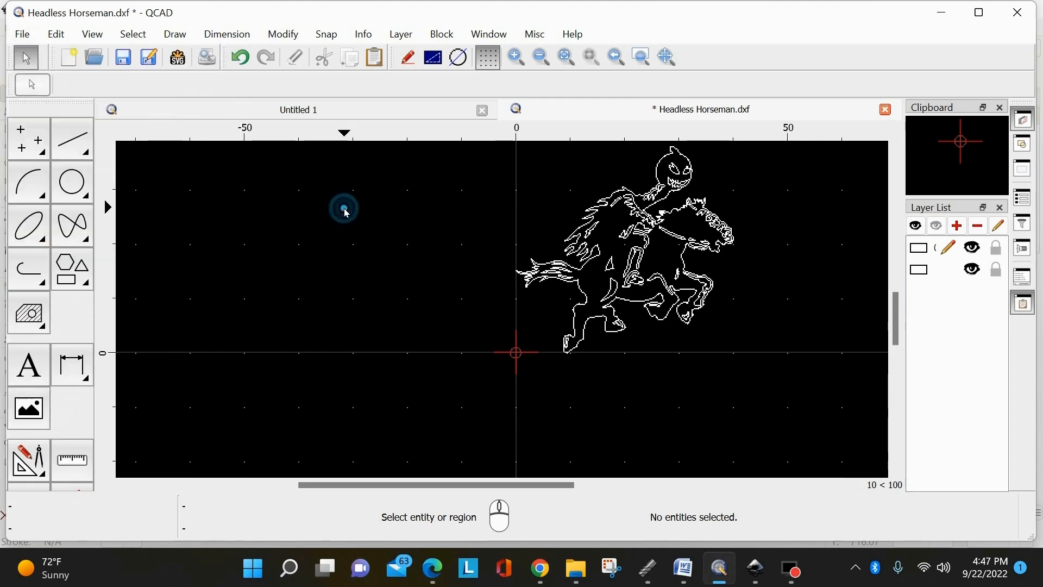